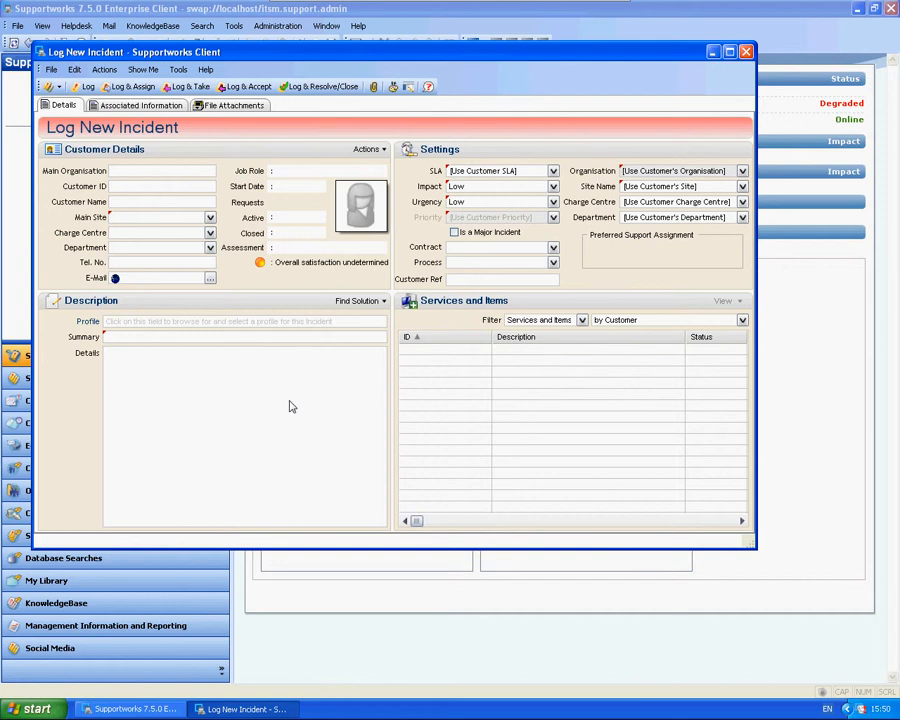
- Close the incident form and examine the Hardware, Software, Education and Patch profile codes in the Profile Code Manager
{"action": "left_click", "coordinate": [747, 52]}
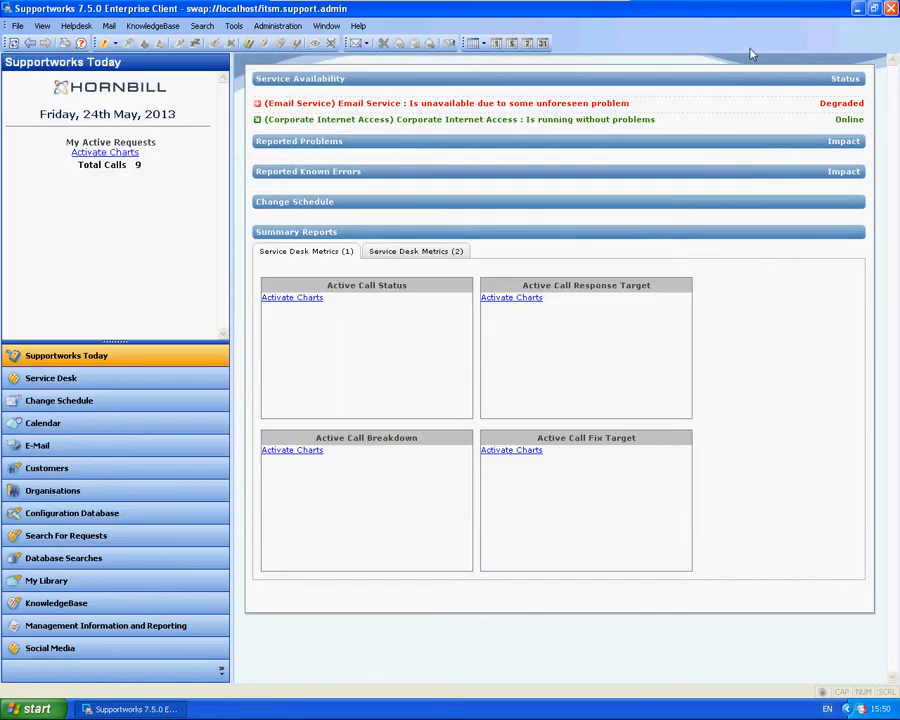
{"action": "left_click", "coordinate": [280, 28]}
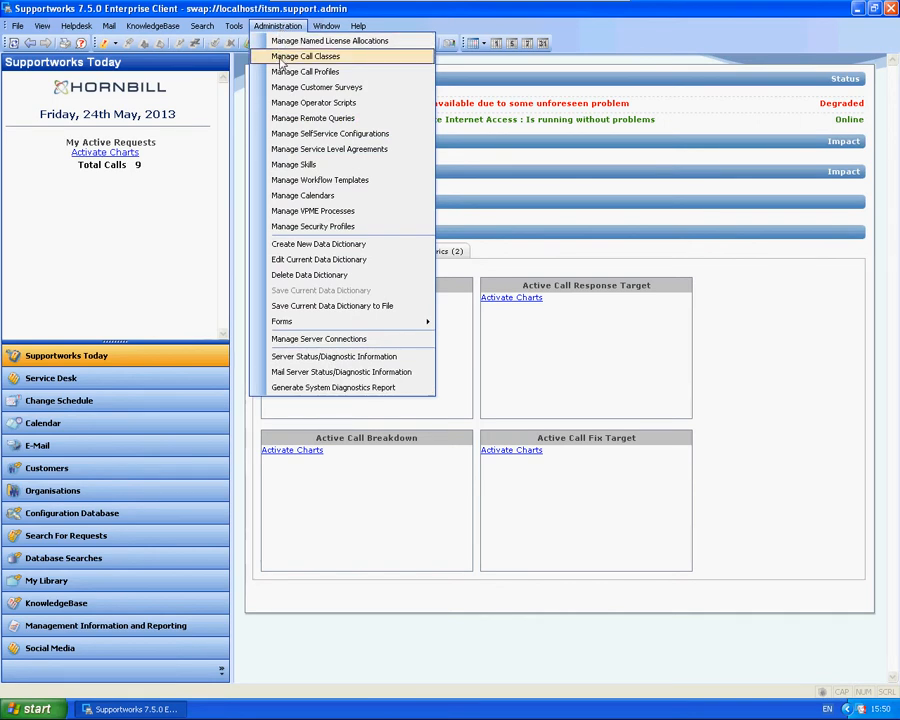
{"action": "left_click", "coordinate": [290, 72]}
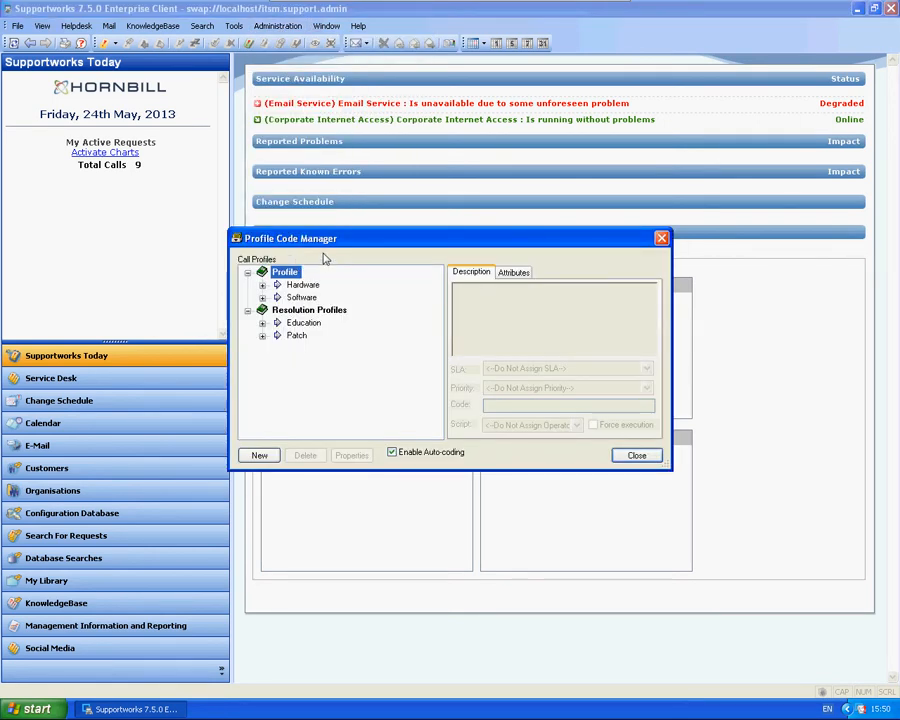
{"action": "left_click", "coordinate": [302, 286]}
{"action": "left_click", "coordinate": [301, 297]}
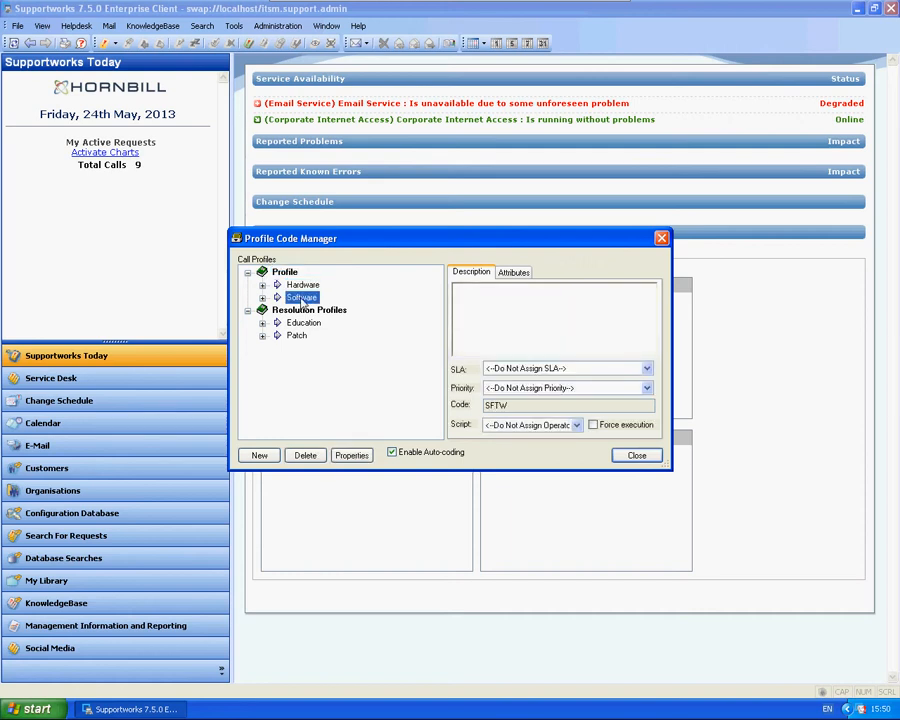
{"action": "left_click", "coordinate": [303, 323]}
{"action": "left_click", "coordinate": [298, 337]}
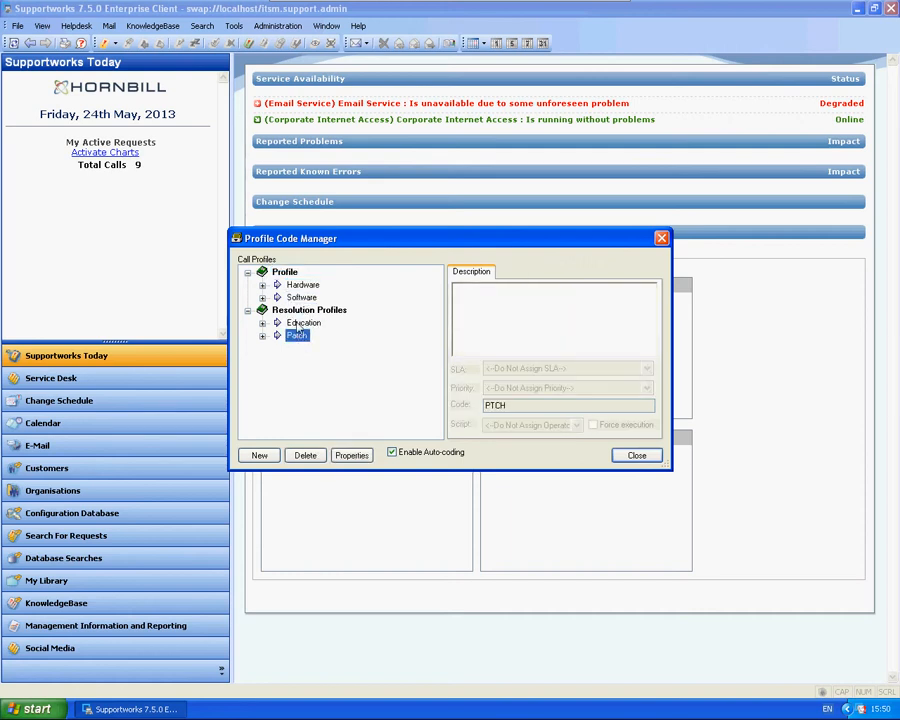
{"action": "left_click", "coordinate": [298, 323]}
{"action": "left_click", "coordinate": [297, 336]}
{"action": "left_click", "coordinate": [636, 456]}
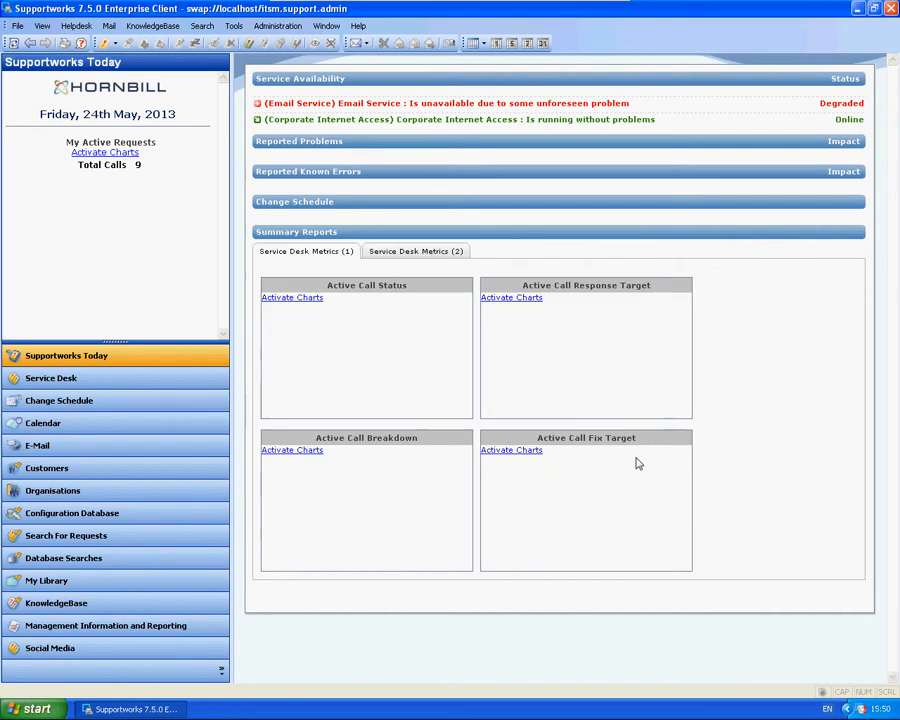
- Open a new Incident logging form and reposition its window over the main view
{"action": "left_click", "coordinate": [106, 43]}
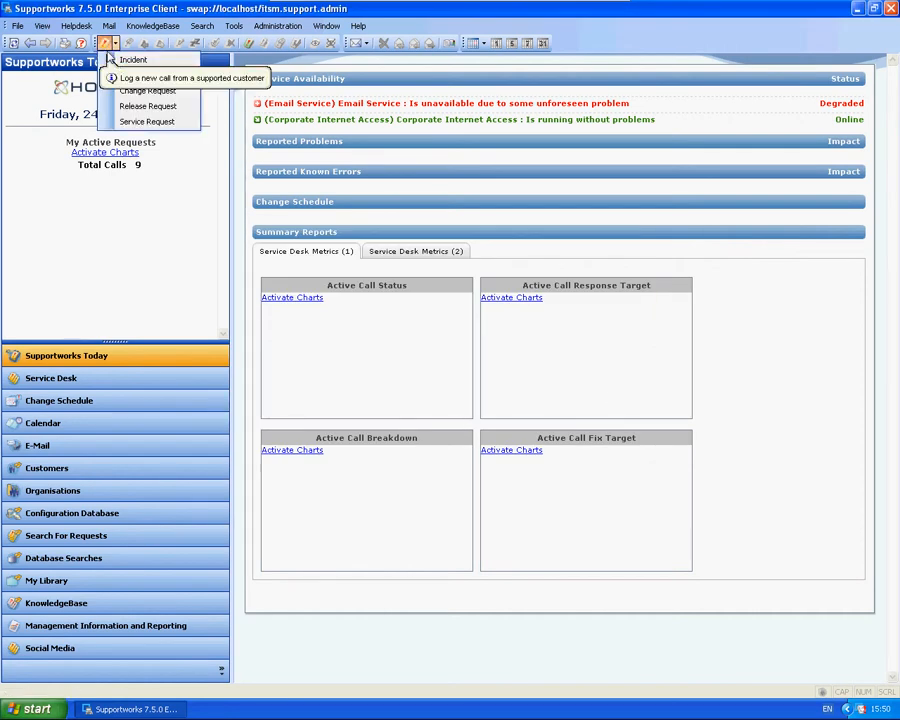
{"action": "left_click", "coordinate": [163, 61]}
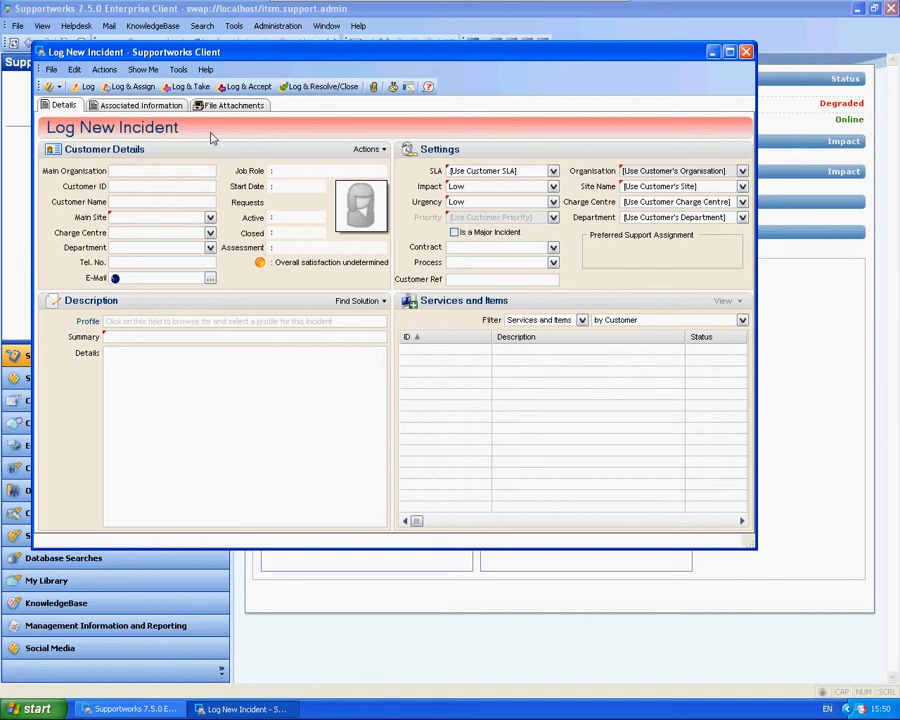
{"action": "left_click_drag", "start_coordinate": [265, 57], "coordinate": [285, 115]}
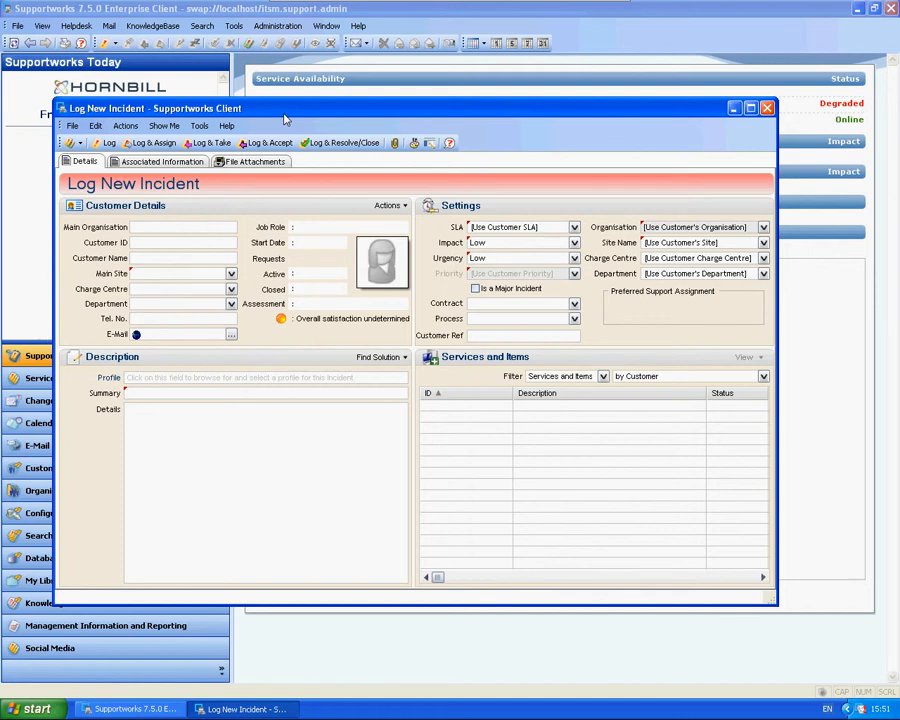
{"action": "left_click_drag", "start_coordinate": [362, 114], "coordinate": [394, 132]}
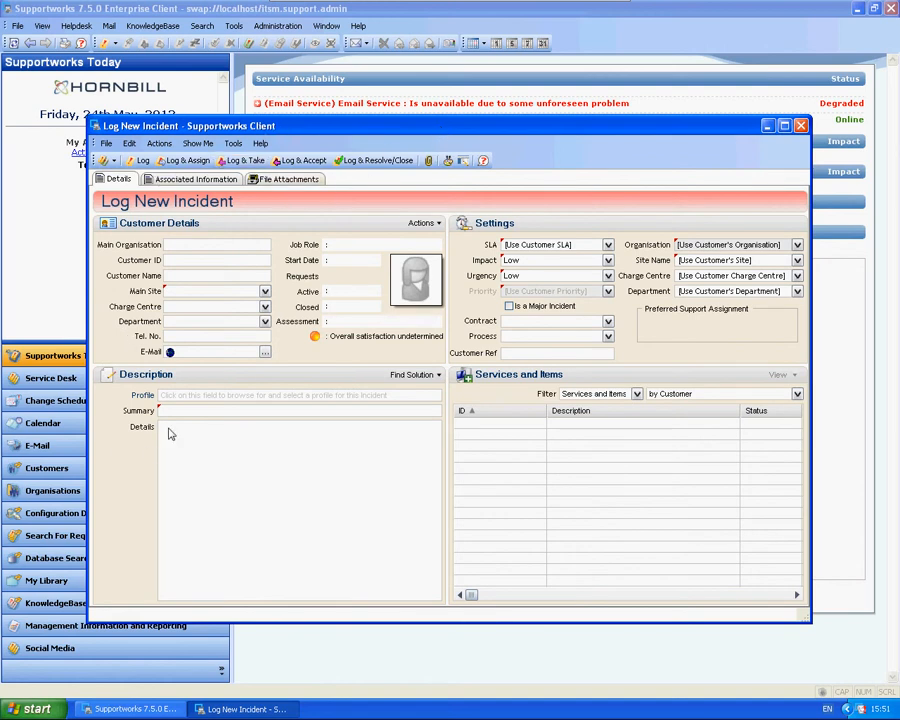
- Browse the Hardware and Software profiles available to the incident, examine the Hardware profile's code, and leave without choosing one
{"action": "left_click", "coordinate": [212, 396]}
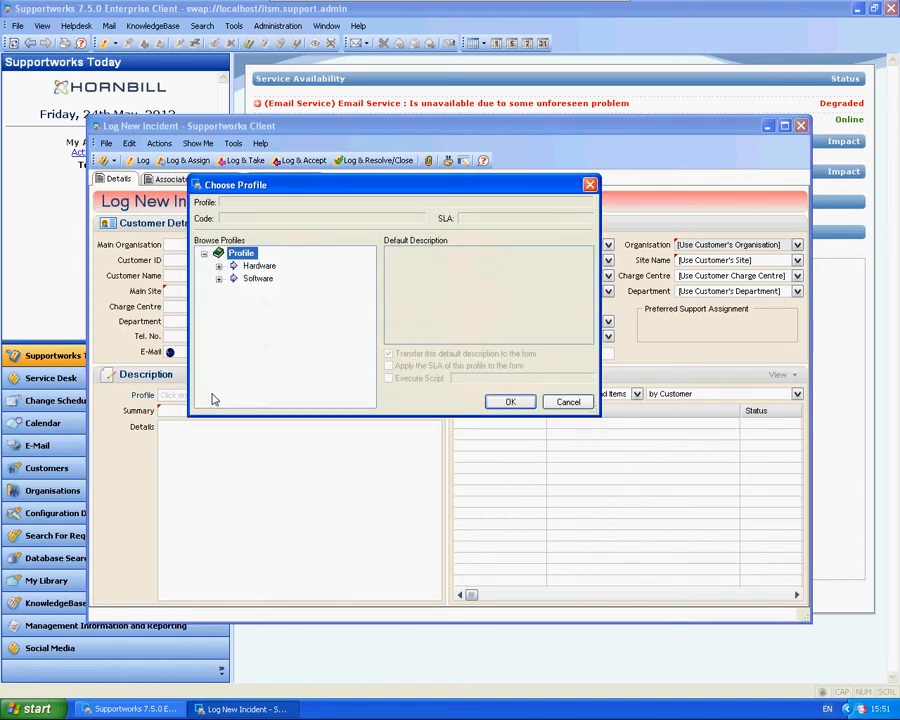
{"action": "left_click", "coordinate": [258, 266]}
{"action": "left_click", "coordinate": [260, 280]}
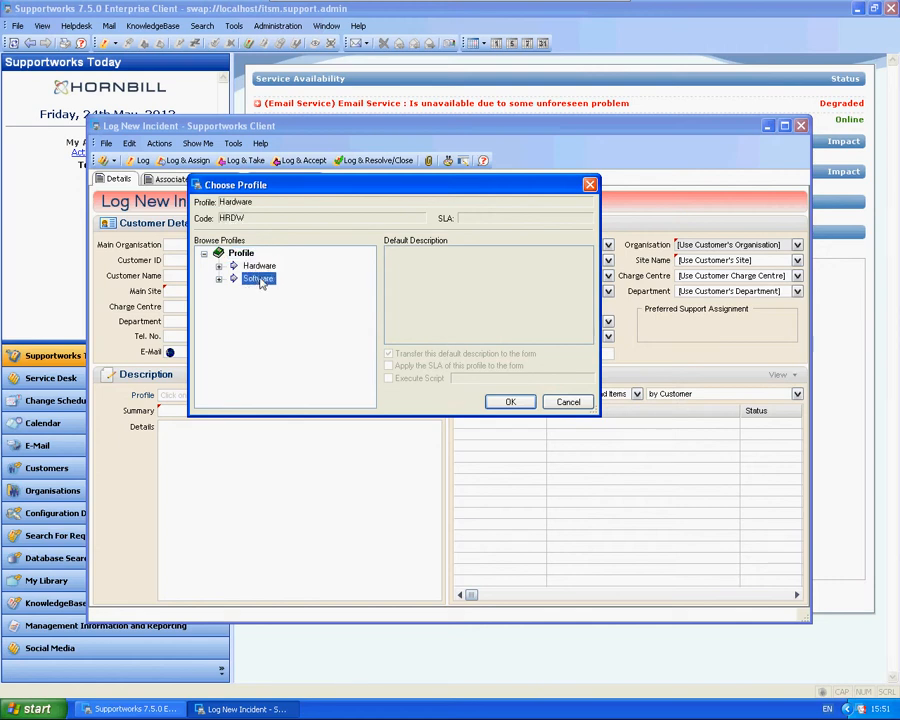
{"action": "left_click", "coordinate": [258, 267]}
{"action": "left_click", "coordinate": [258, 278]}
{"action": "left_click", "coordinate": [257, 267]}
{"action": "left_click", "coordinate": [257, 279]}
{"action": "left_click", "coordinate": [256, 265]}
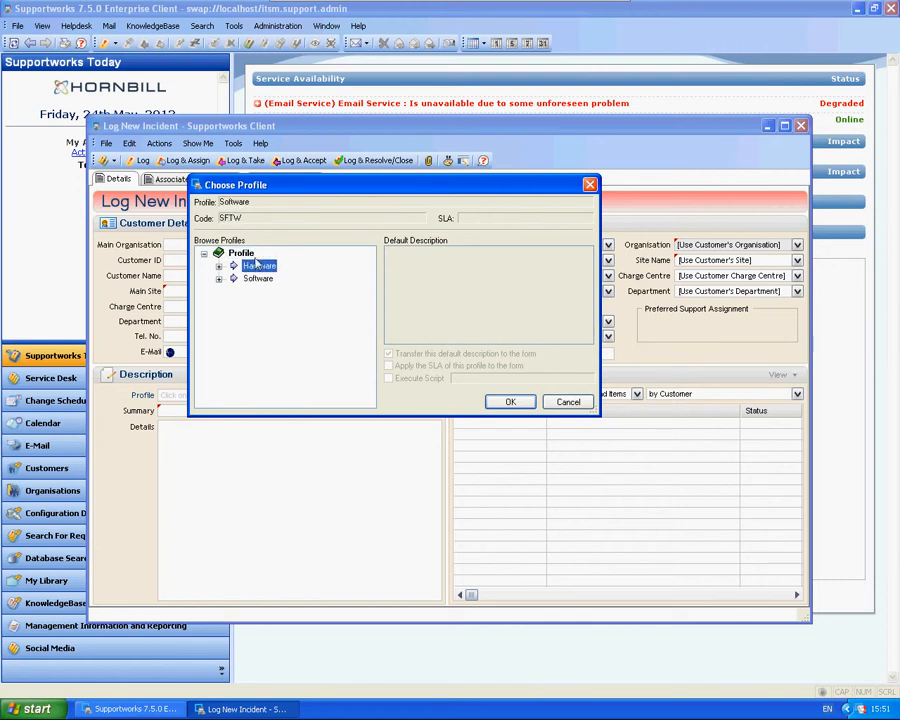
{"action": "left_click_drag", "start_coordinate": [248, 219], "coordinate": [216, 221]}
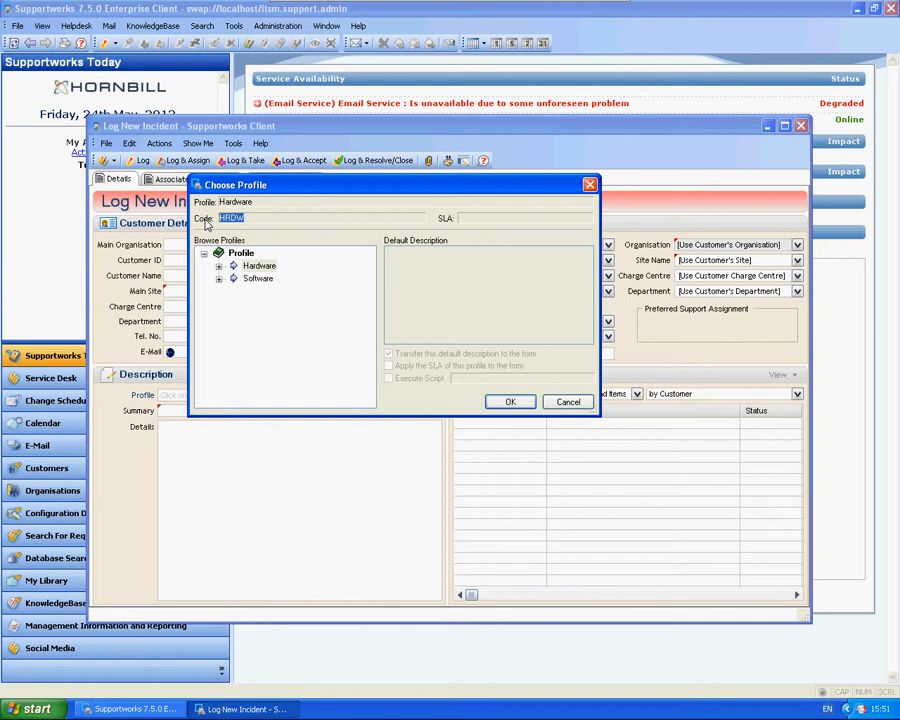
{"action": "left_click", "coordinate": [251, 222]}
{"action": "left_click", "coordinate": [567, 401]}
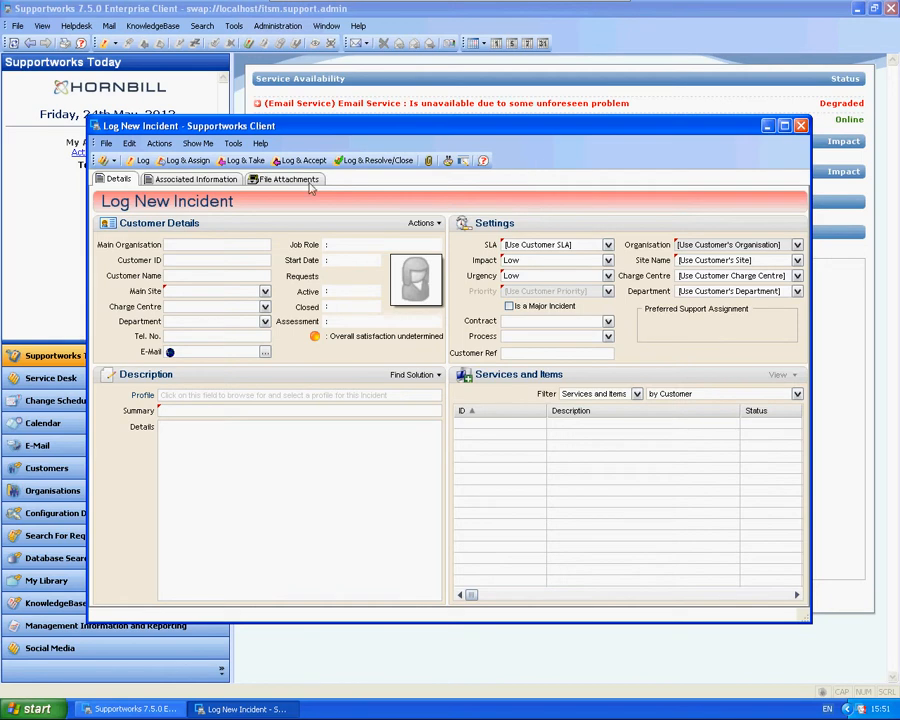
- Configure the incident log form with the profile filter code = 'HRDW' and apply it
{"action": "left_click", "coordinate": [233, 144]}
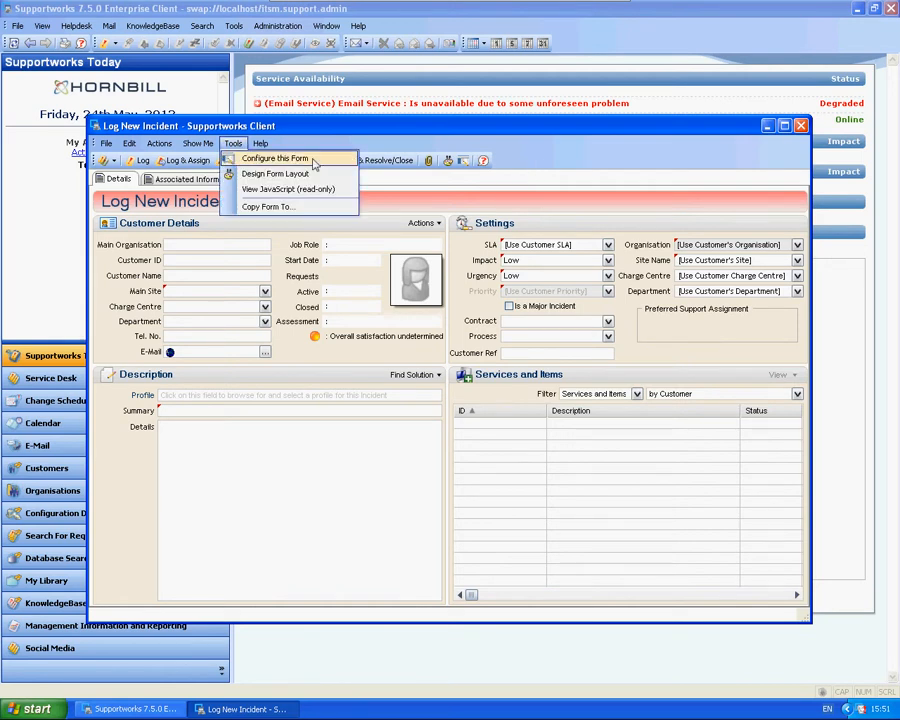
{"action": "left_click", "coordinate": [272, 159]}
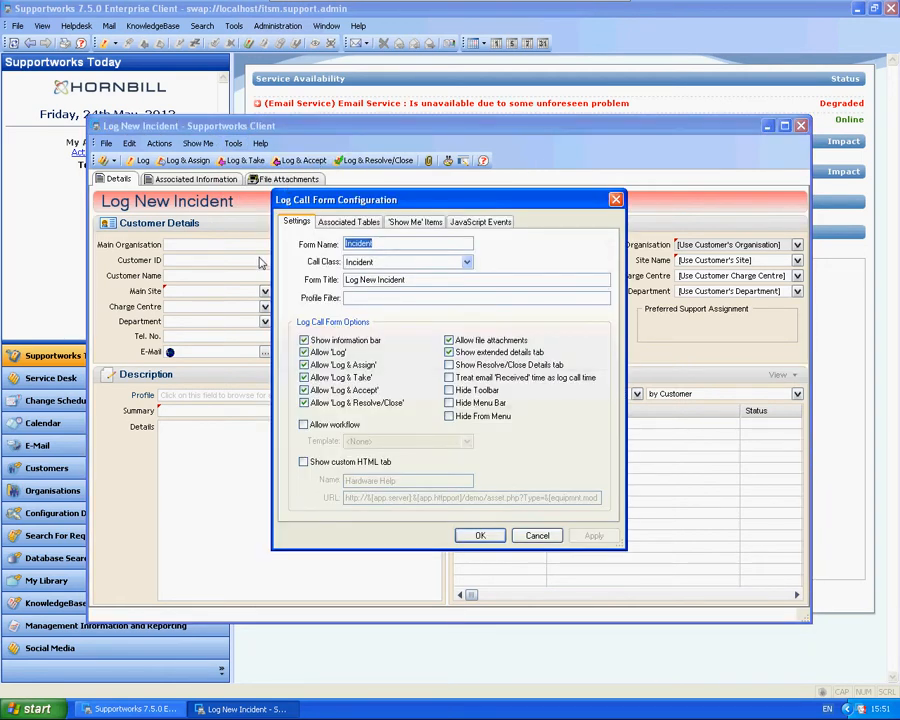
{"action": "left_click", "coordinate": [372, 298]}
{"action": "type", "text": "code"}
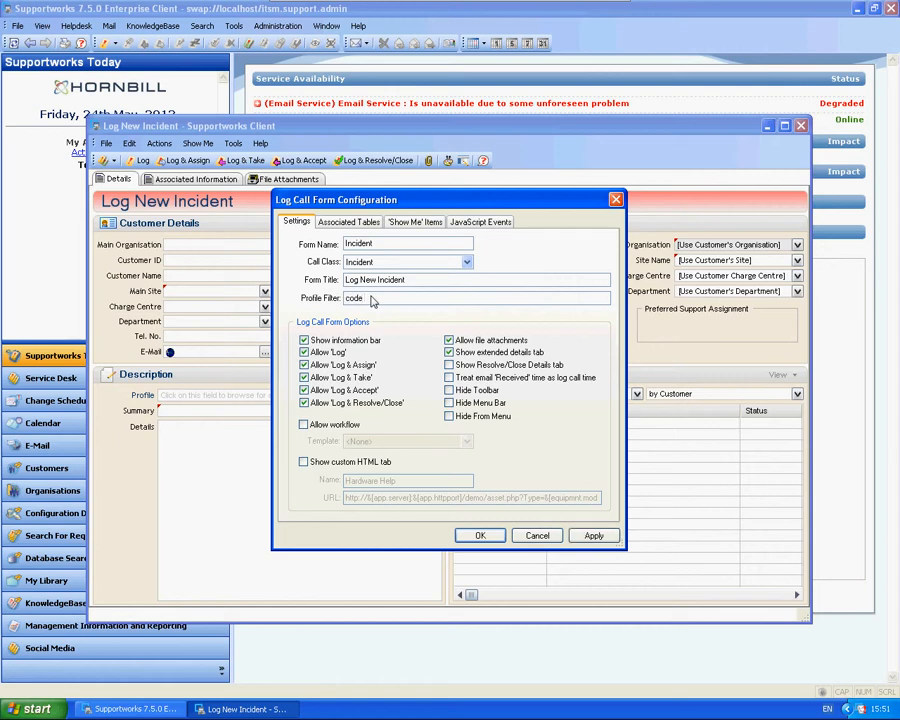
{"action": "type", "text": " = 'NRDW'"}
{"action": "left_click", "coordinate": [594, 536]}
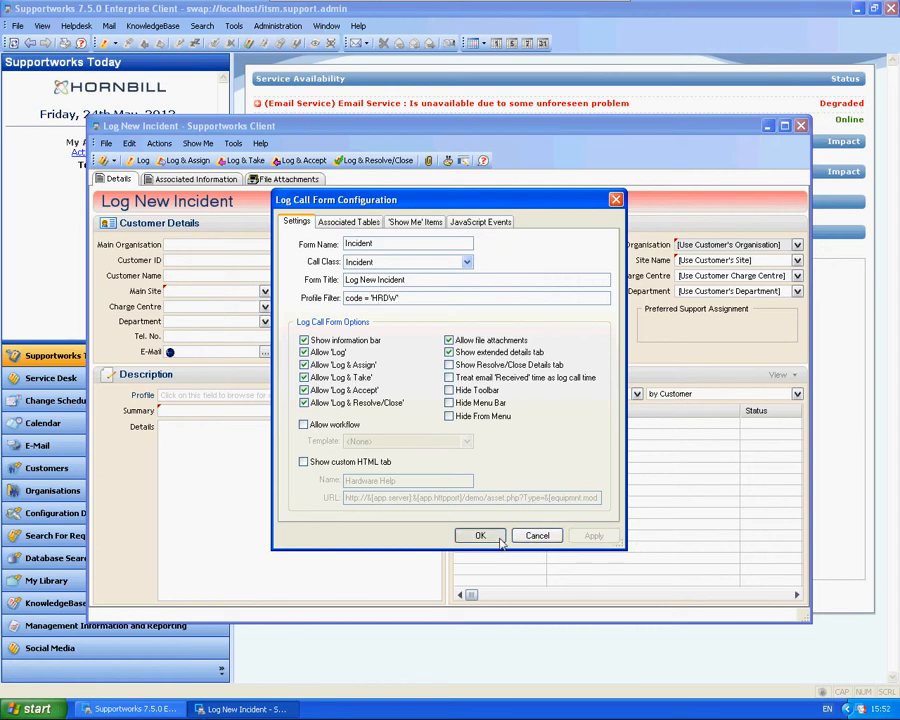
{"action": "left_click", "coordinate": [481, 536]}
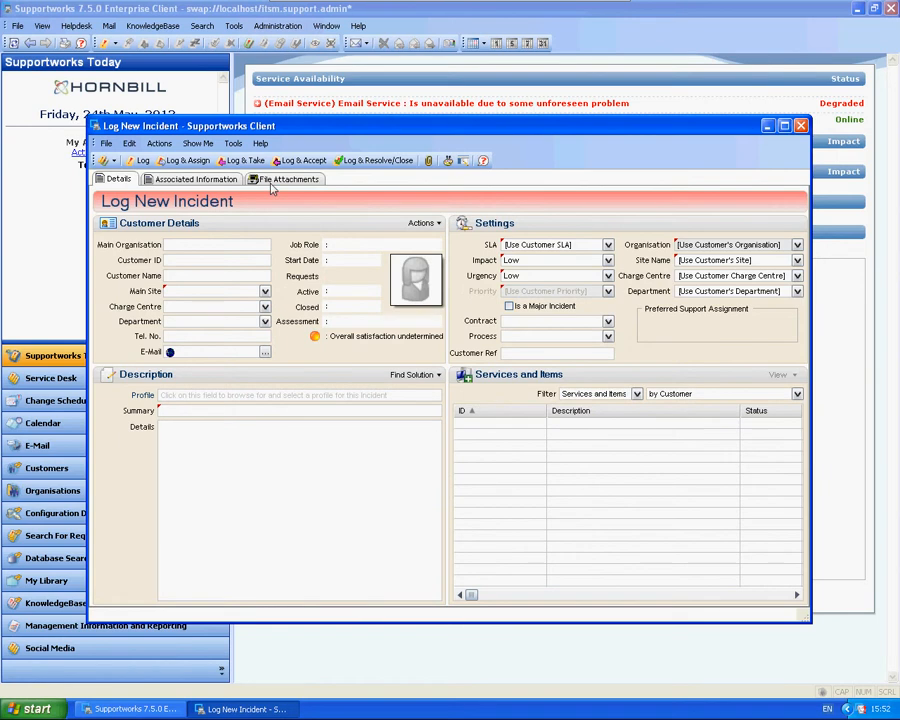
- Reopen the incident log form, check which call profiles its Profile field offers, and close the form
{"action": "left_click", "coordinate": [800, 126]}
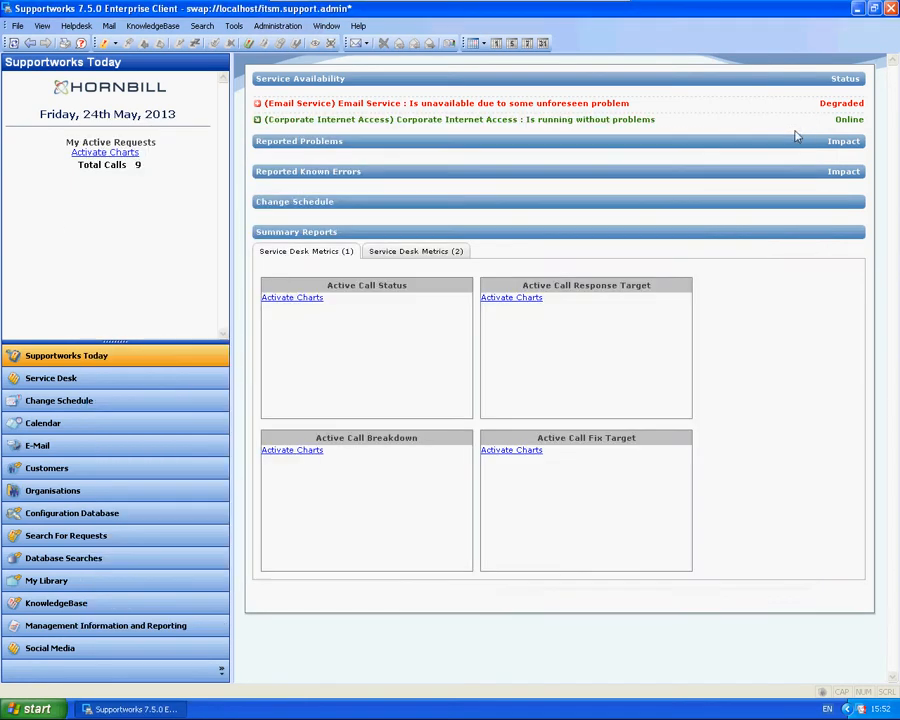
{"action": "left_click", "coordinate": [103, 43]}
{"action": "left_click", "coordinate": [212, 394]}
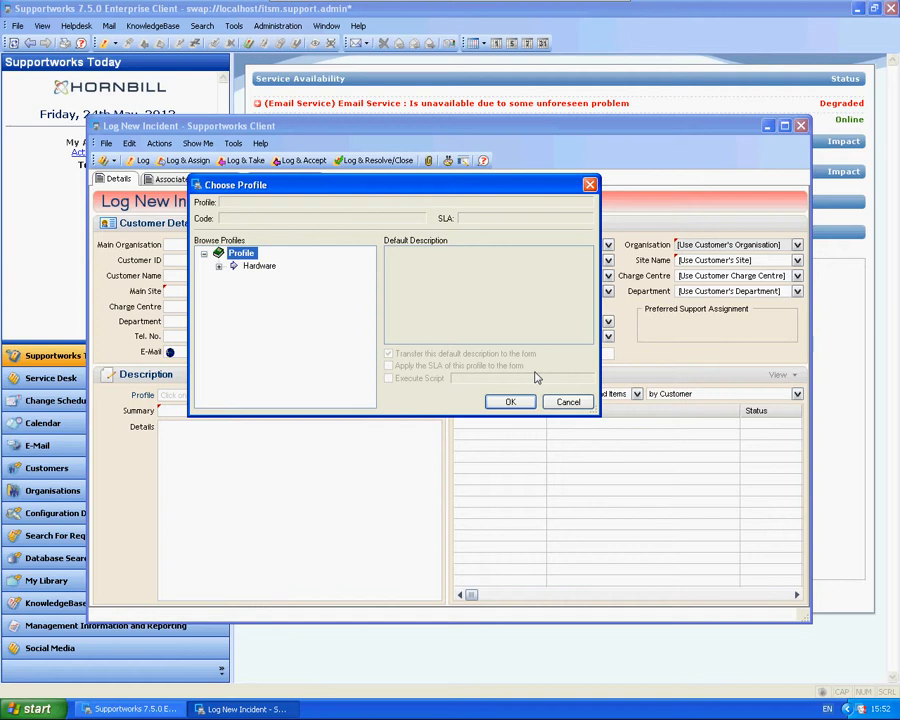
{"action": "left_click", "coordinate": [557, 401]}
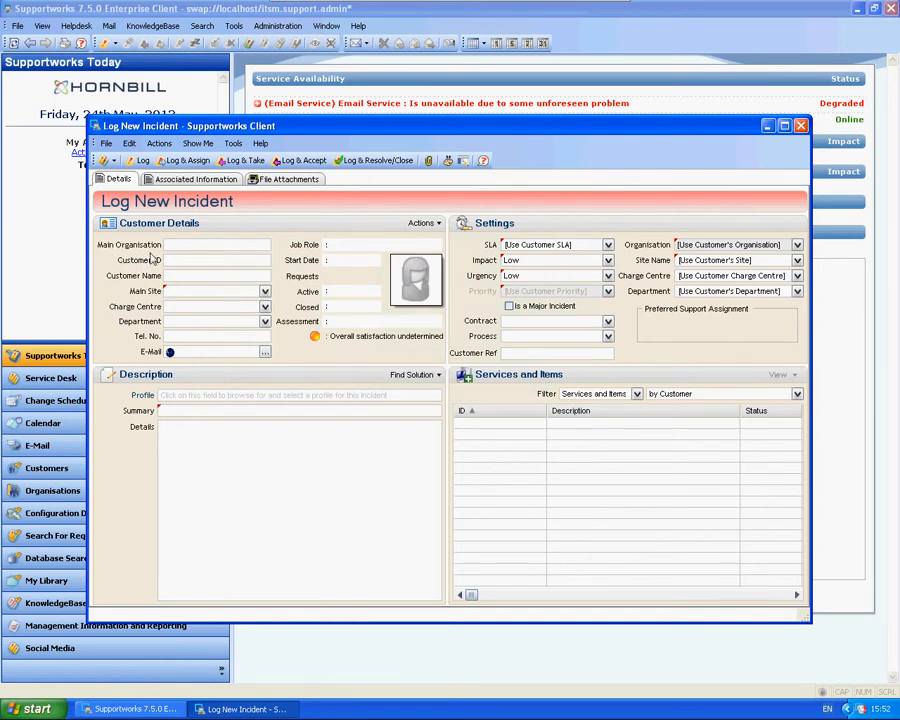
{"action": "left_click", "coordinate": [800, 125]}
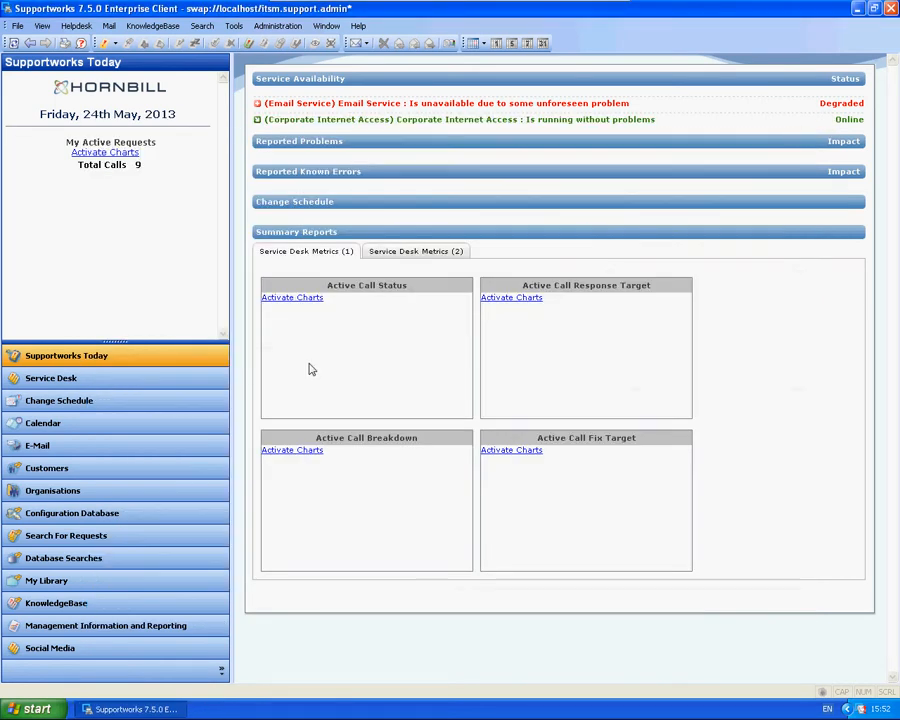
- Open the first of My Incidents in the Service Desk and bring up its Resolve/Close form, enlarged
{"action": "left_click", "coordinate": [161, 379]}
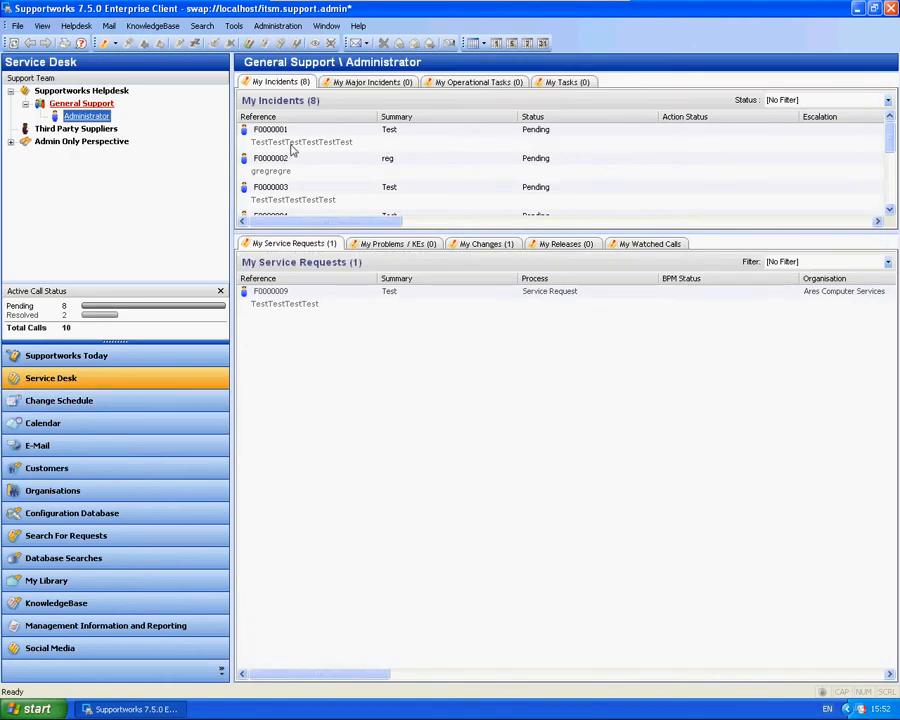
{"action": "double_click", "coordinate": [291, 148]}
{"action": "left_click_drag", "start_coordinate": [401, 376], "coordinate": [745, 603]}
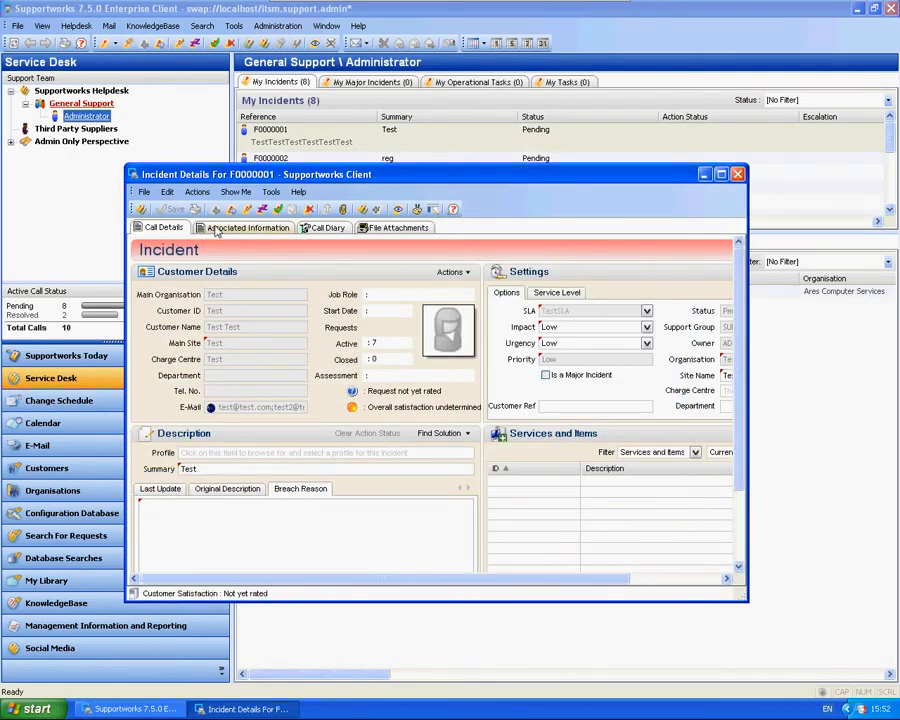
{"action": "left_click", "coordinate": [197, 191]}
{"action": "left_click", "coordinate": [232, 264]}
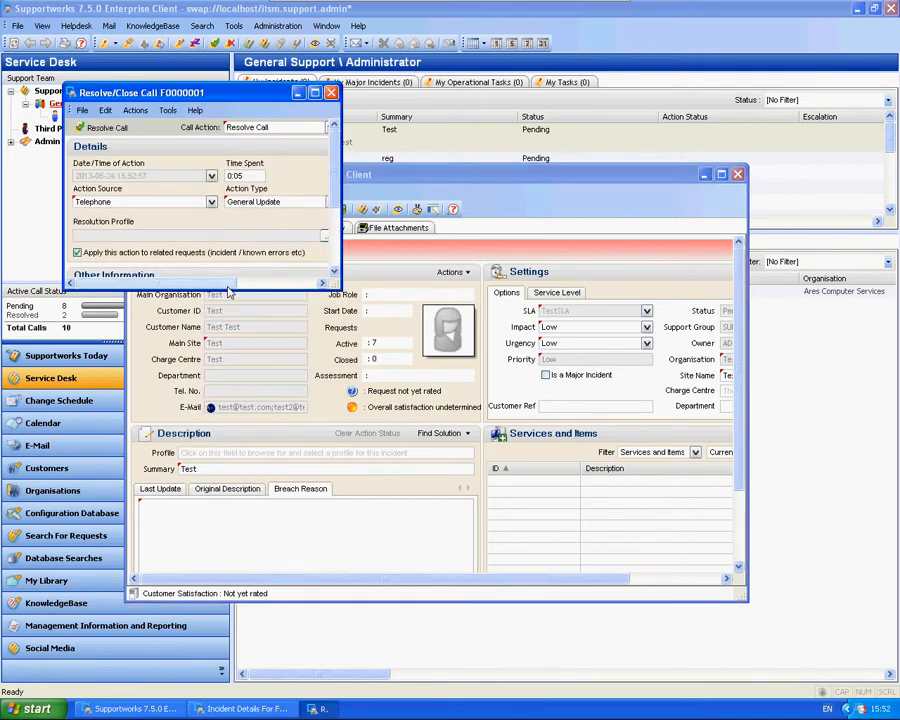
{"action": "left_click_drag", "start_coordinate": [340, 286], "coordinate": [745, 519]}
- Browse the resolution profiles for the call and examine the codes of Education and Patch
{"action": "left_click", "coordinate": [468, 236]}
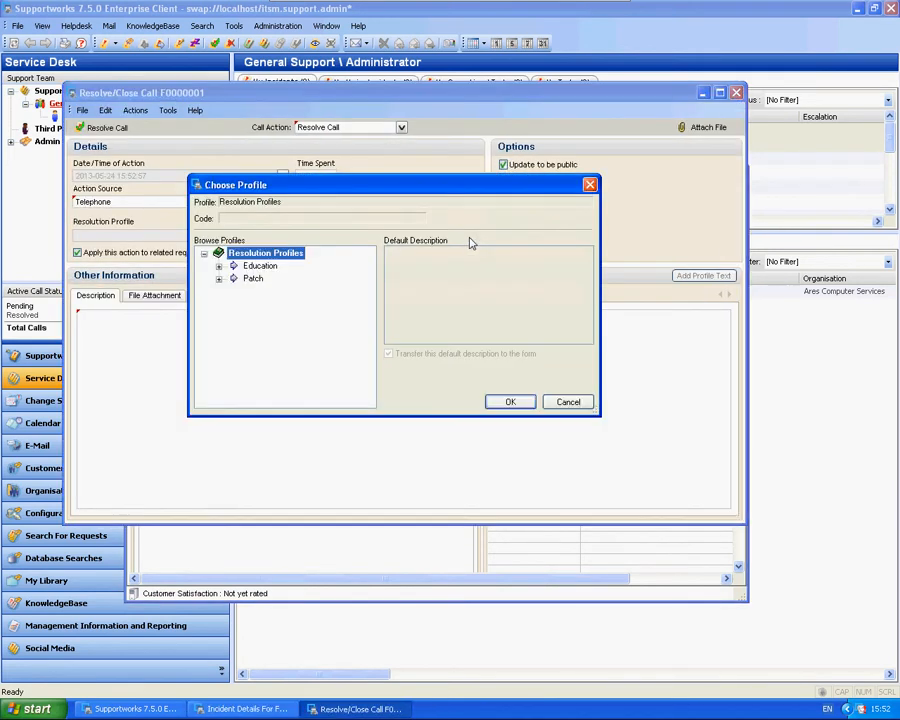
{"action": "left_click", "coordinate": [258, 266]}
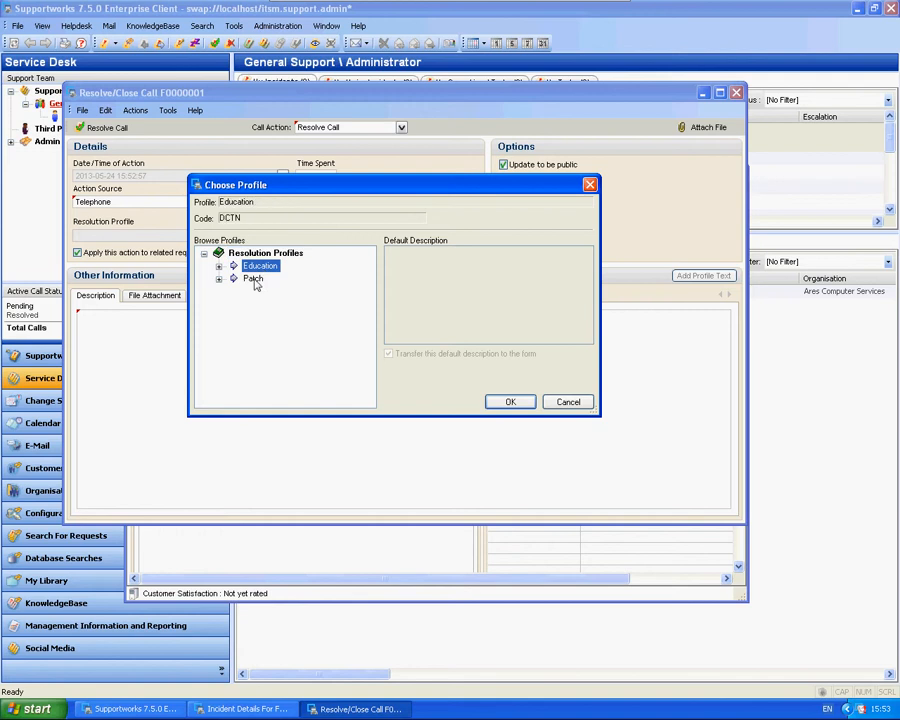
{"action": "key", "text": "Down"}
{"action": "key", "text": "Up"}
{"action": "key", "text": "Down"}
{"action": "key", "text": "Up"}
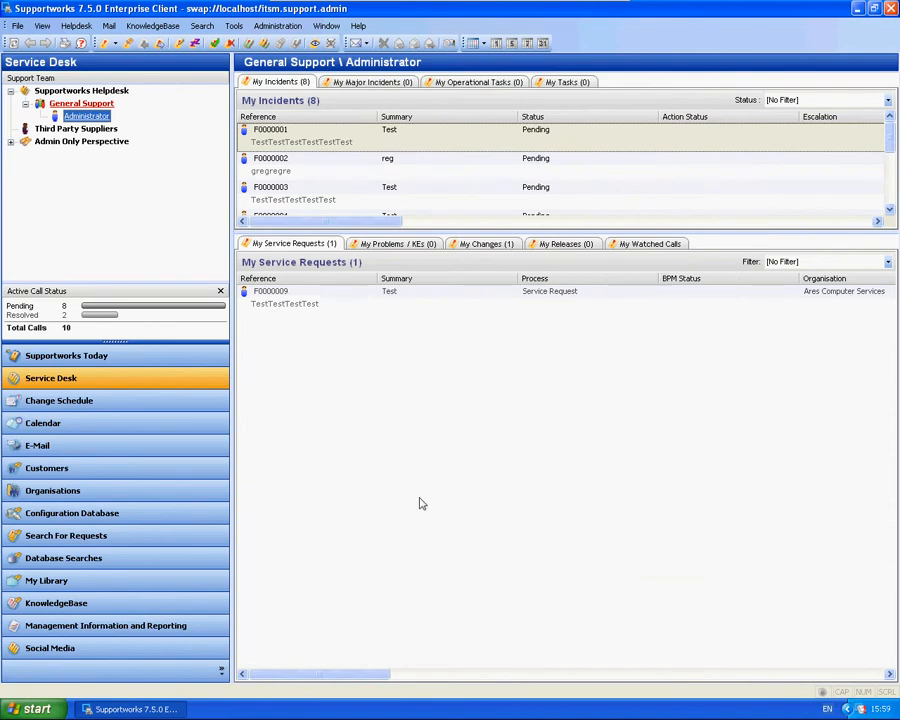
- Open the current data dictionary for editing and show the Close Call Form folder under Global Parameters
{"action": "left_click", "coordinate": [277, 25]}
{"action": "left_click", "coordinate": [286, 259]}
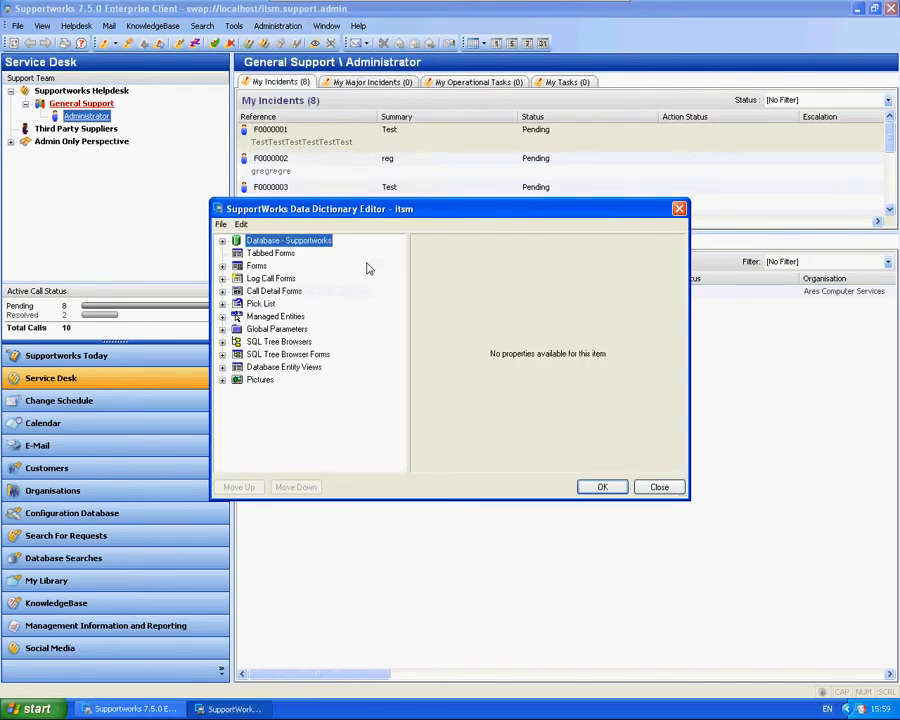
{"action": "left_click", "coordinate": [223, 330]}
{"action": "left_click_drag", "start_coordinate": [443, 217], "coordinate": [431, 136]}
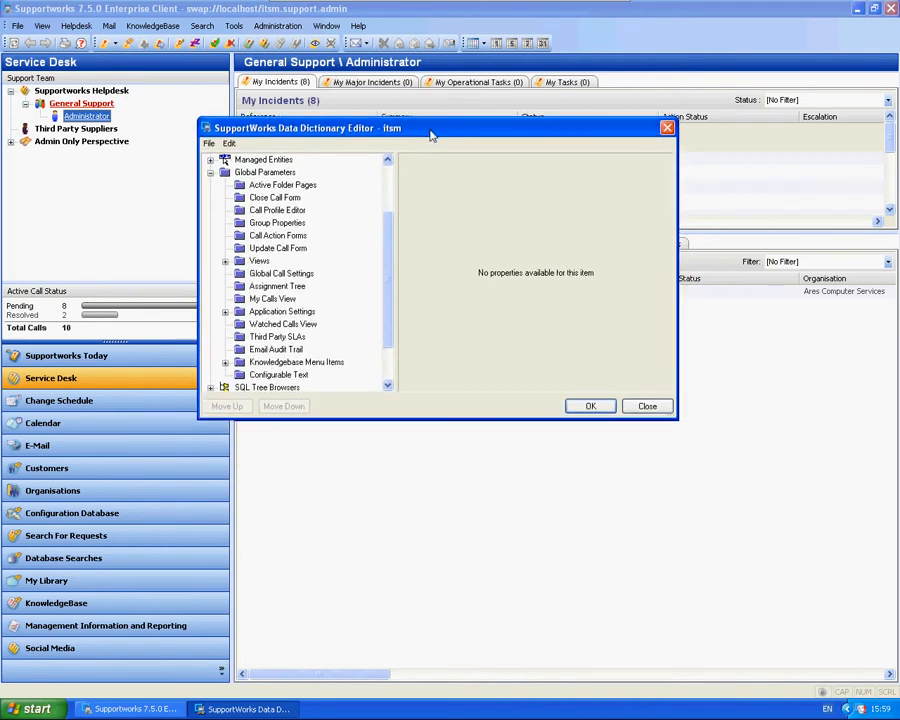
{"action": "left_click", "coordinate": [283, 198]}
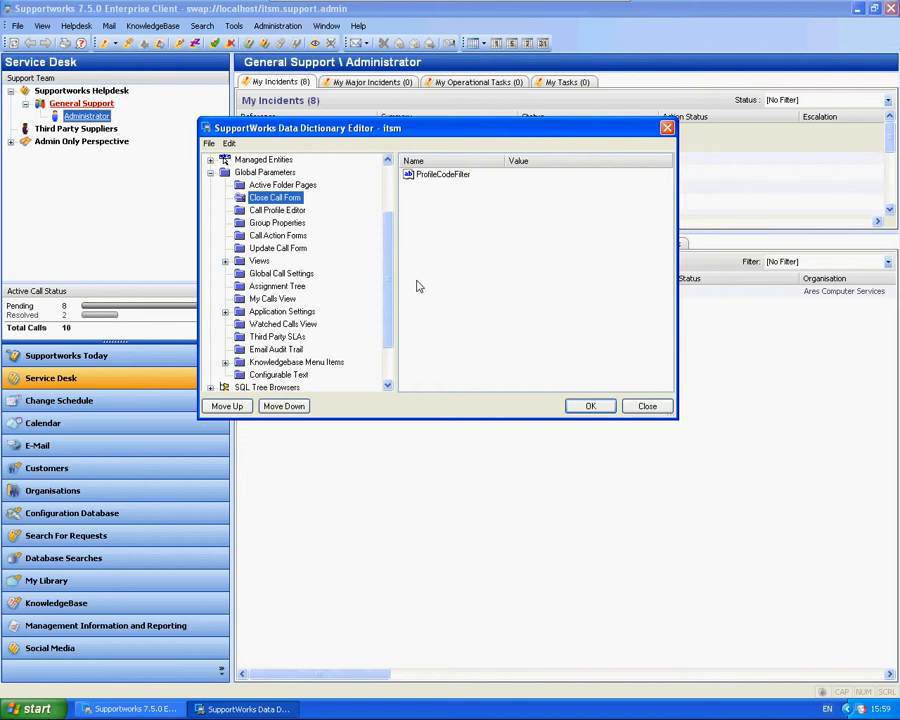
- Add a string value named ResolveProfileFilter with the value code = 'DCTN' to the Close Call Form folder
{"action": "left_click", "coordinate": [209, 143]}
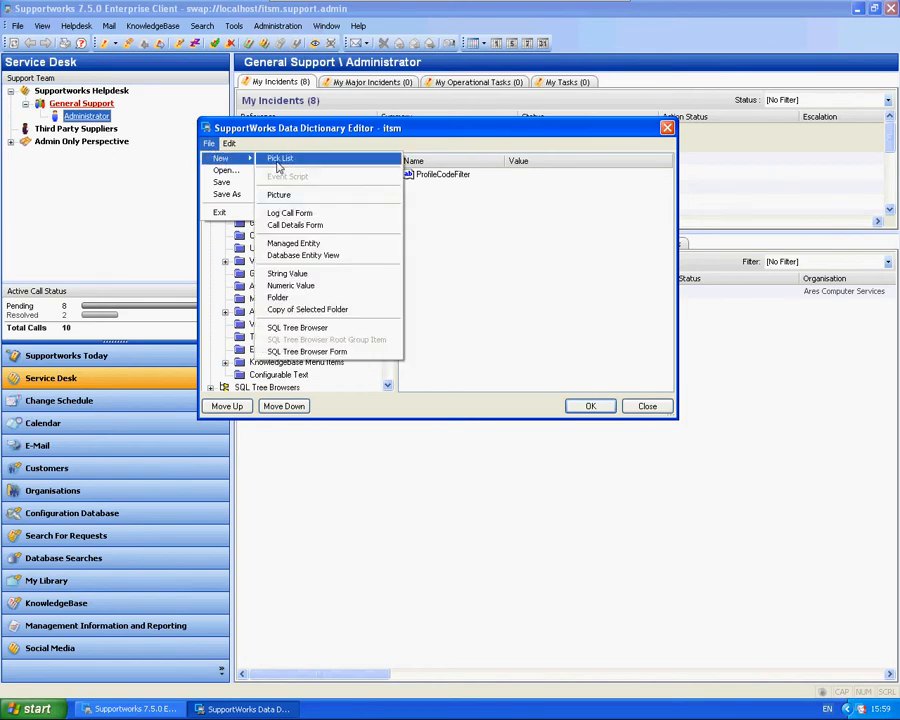
{"action": "left_click", "coordinate": [306, 273]}
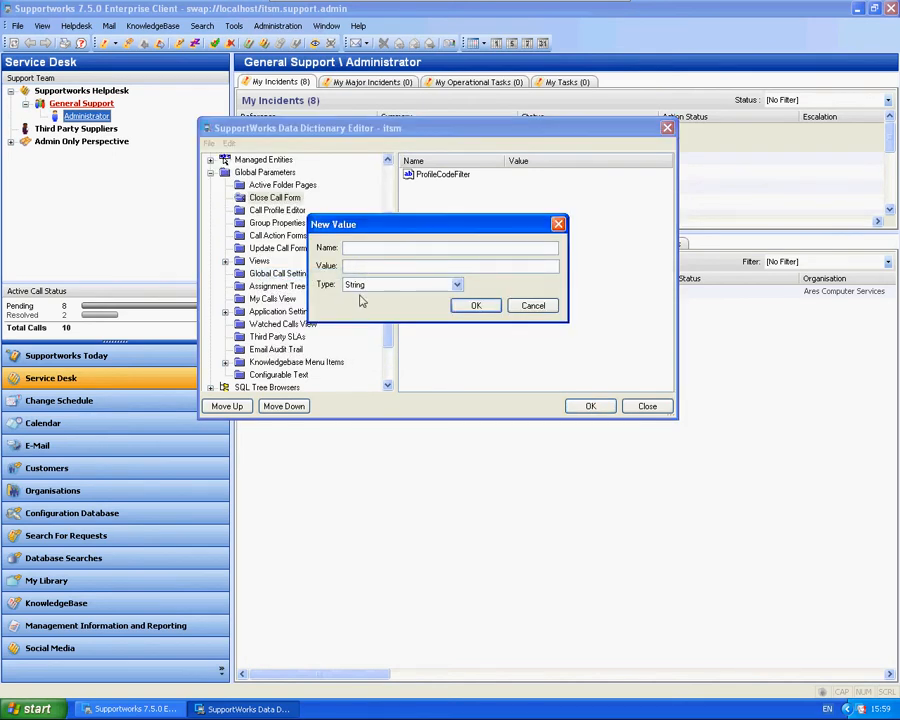
{"action": "type", "text": "ResolveProfileFilter"}
{"action": "key", "text": "Tab"}
{"action": "type", "text": "code = 'DCTN"}
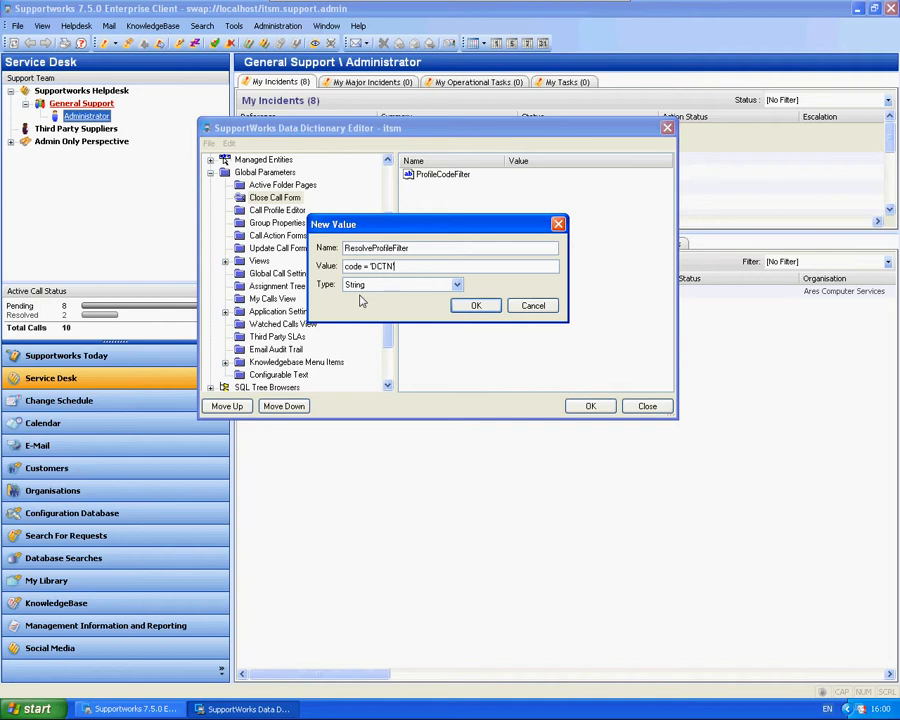
{"action": "left_click", "coordinate": [476, 305]}
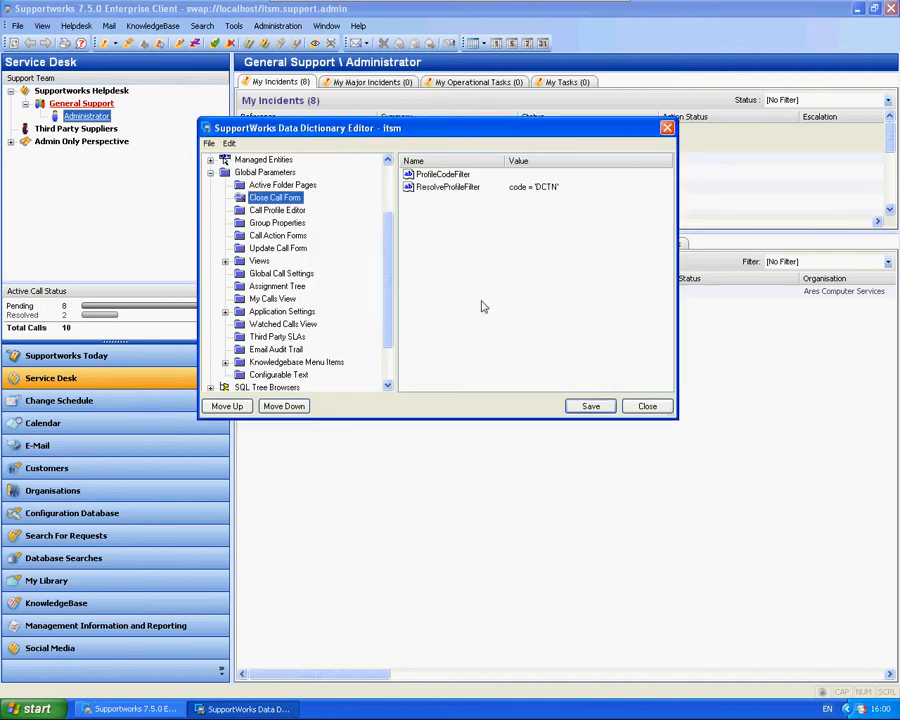
- Add a second string value to the Close Call Form folder, named CloseProfileFilter with the value code = 'DCTN'
{"action": "left_click", "coordinate": [210, 144]}
{"action": "mouse_move", "coordinate": [220, 158]}
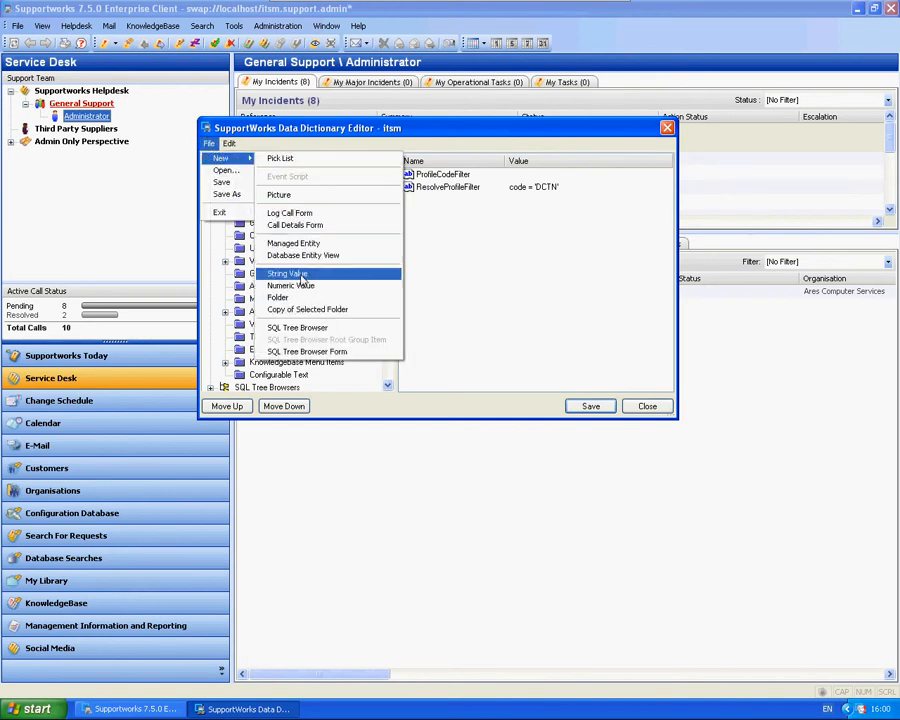
{"action": "left_click", "coordinate": [318, 276]}
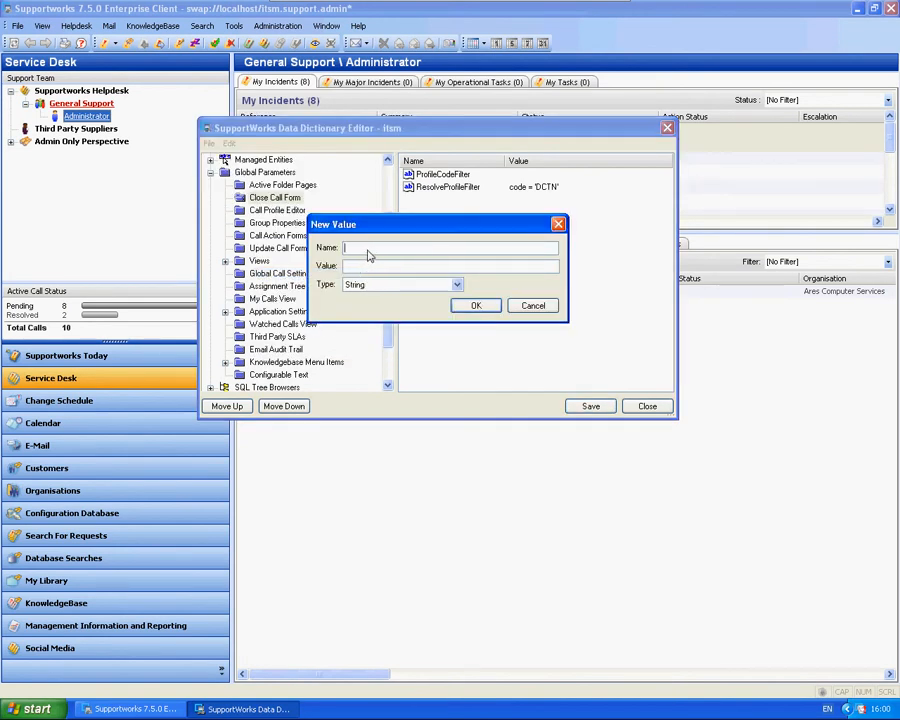
{"action": "type", "text": "CloseProfileFilter"}
{"action": "key", "text": "Tab"}
{"action": "type", "text": "code = 'DCTN"}
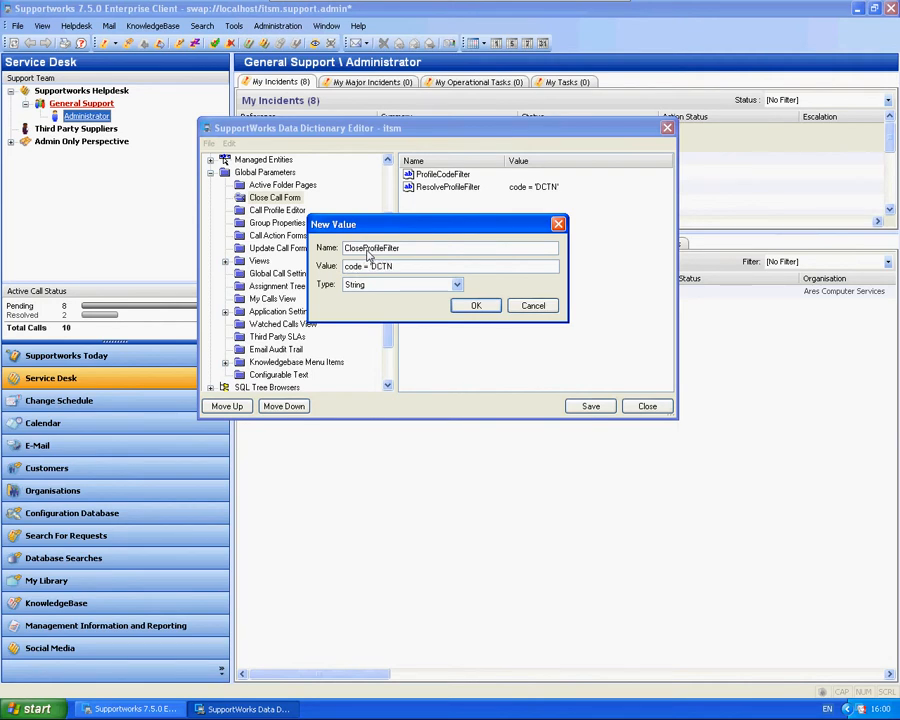
{"action": "left_click", "coordinate": [474, 305]}
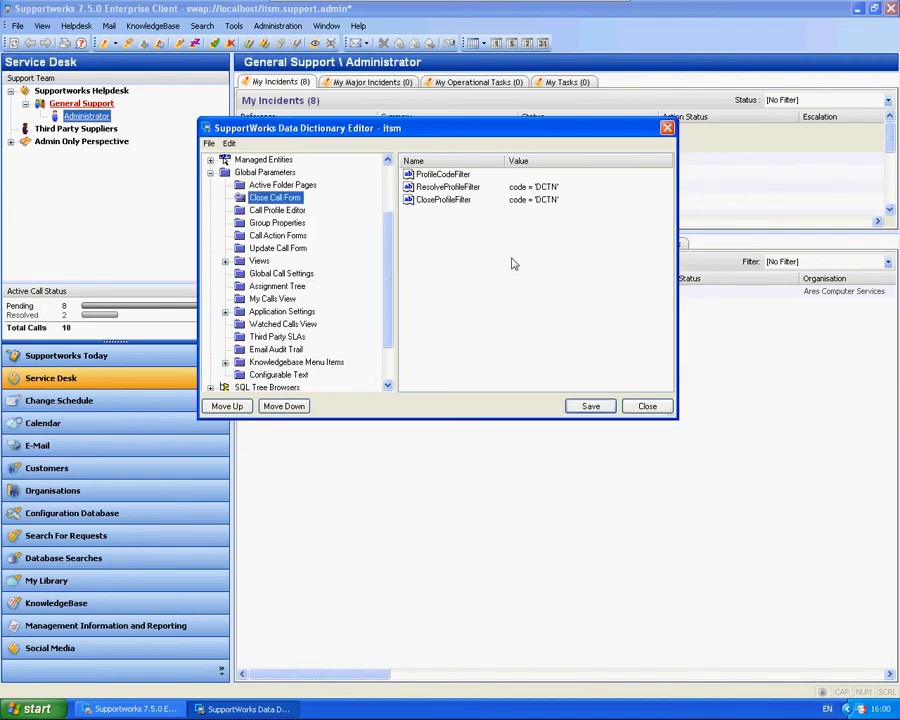
- Review the filter entries of the Close Call Form folder, save the data dictionary and close its editor
{"action": "left_click", "coordinate": [456, 175]}
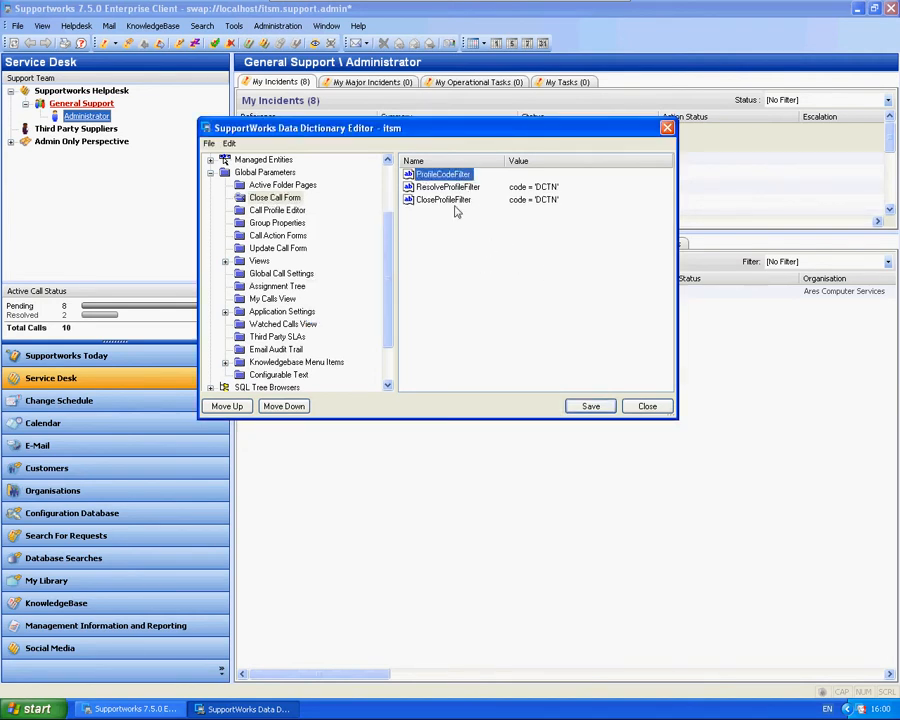
{"action": "key", "text": "Down"}
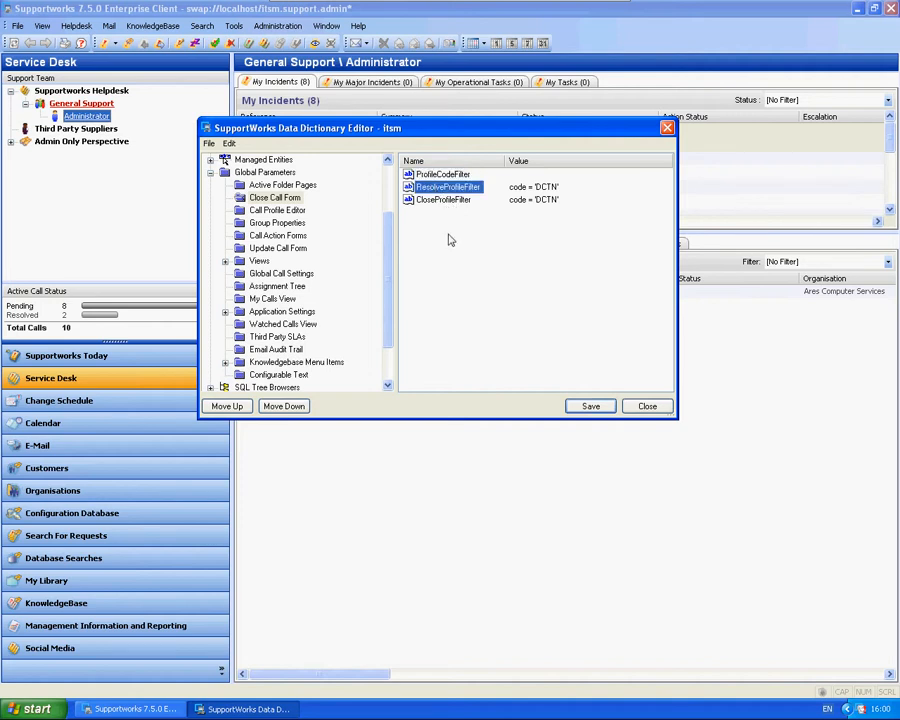
{"action": "left_click", "coordinate": [597, 408]}
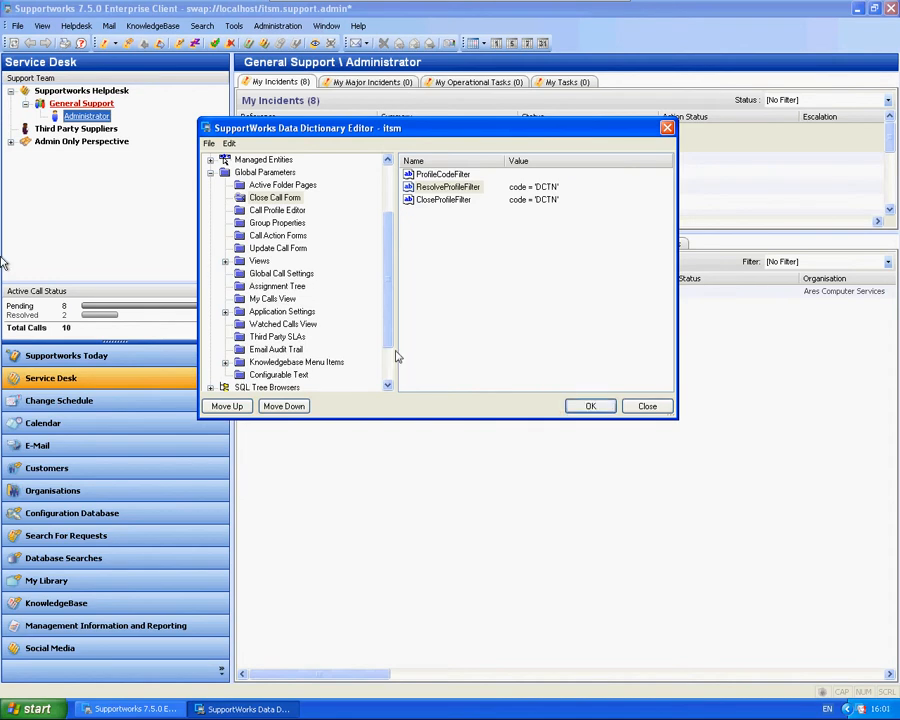
{"action": "left_click", "coordinate": [591, 406]}
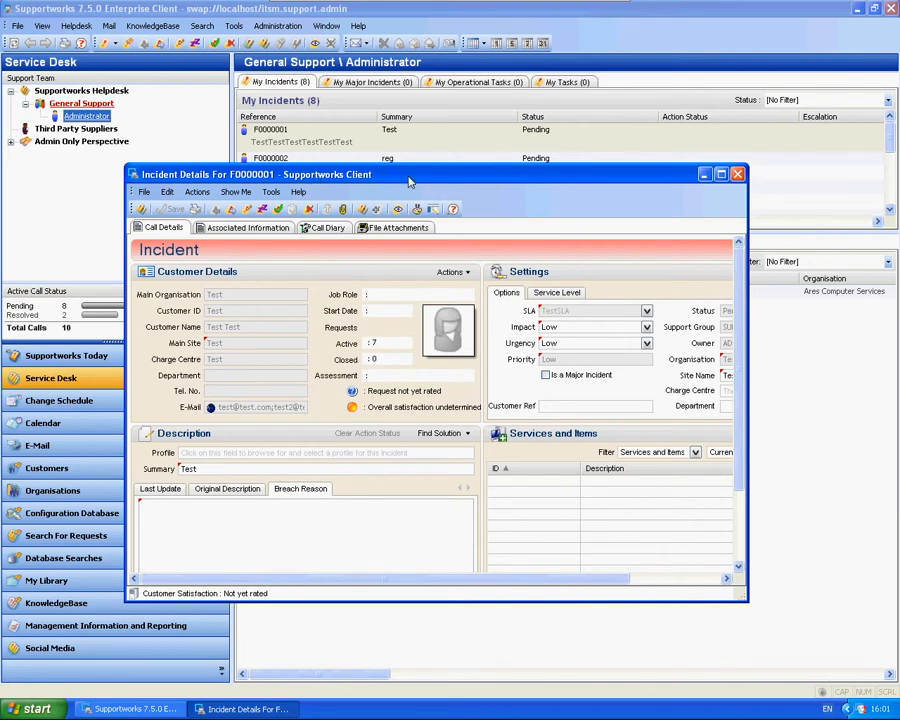
- Open the first of My Incidents and bring up its Resolve/Close Call form
{"action": "left_click_drag", "start_coordinate": [412, 181], "coordinate": [426, 83]}
{"action": "left_click", "coordinate": [210, 94]}
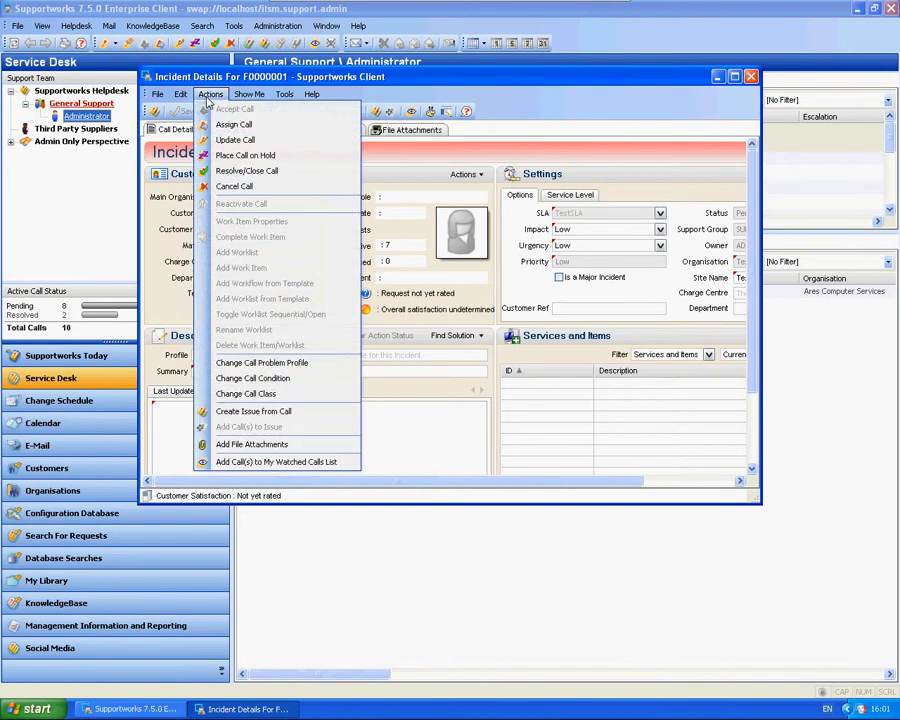
{"action": "left_click", "coordinate": [246, 171]}
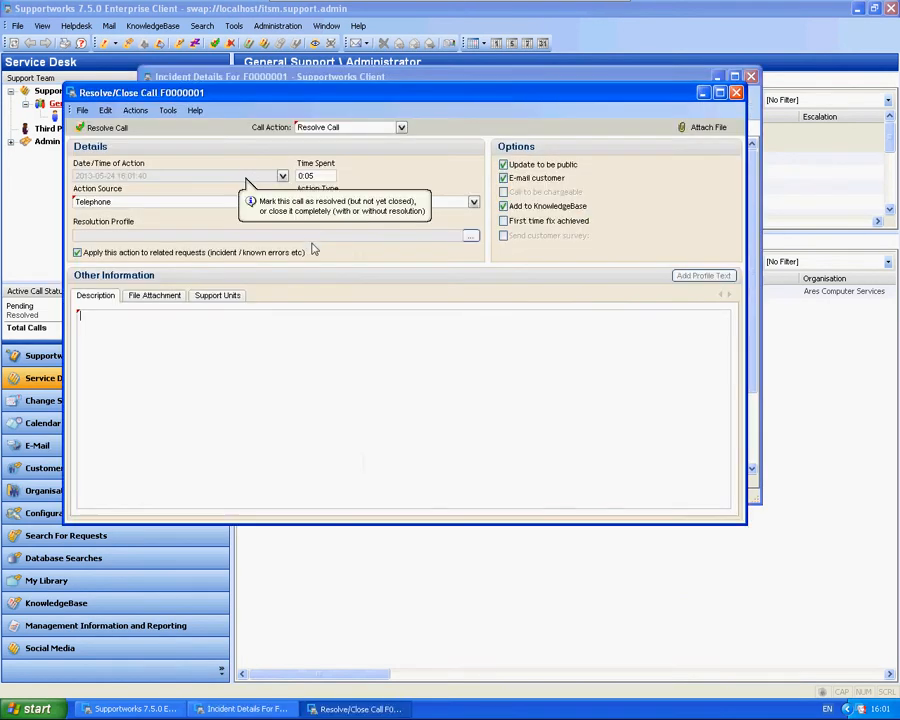
- Keep the call action at Resolve Call, check which resolution profiles are offered, and dismiss the profile chooser
{"action": "left_click", "coordinate": [401, 129]}
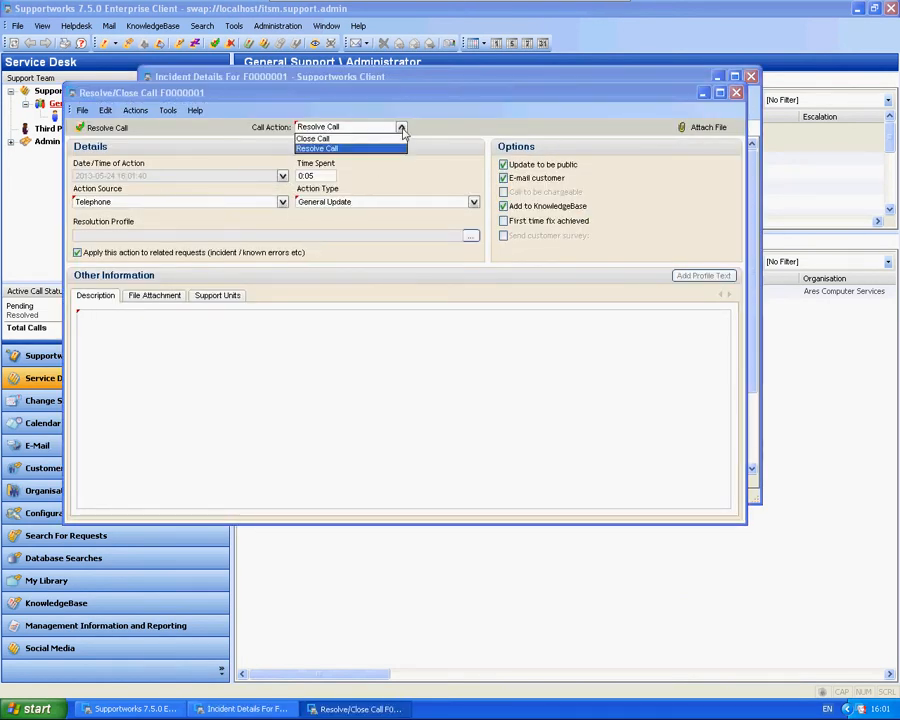
{"action": "left_click", "coordinate": [332, 149]}
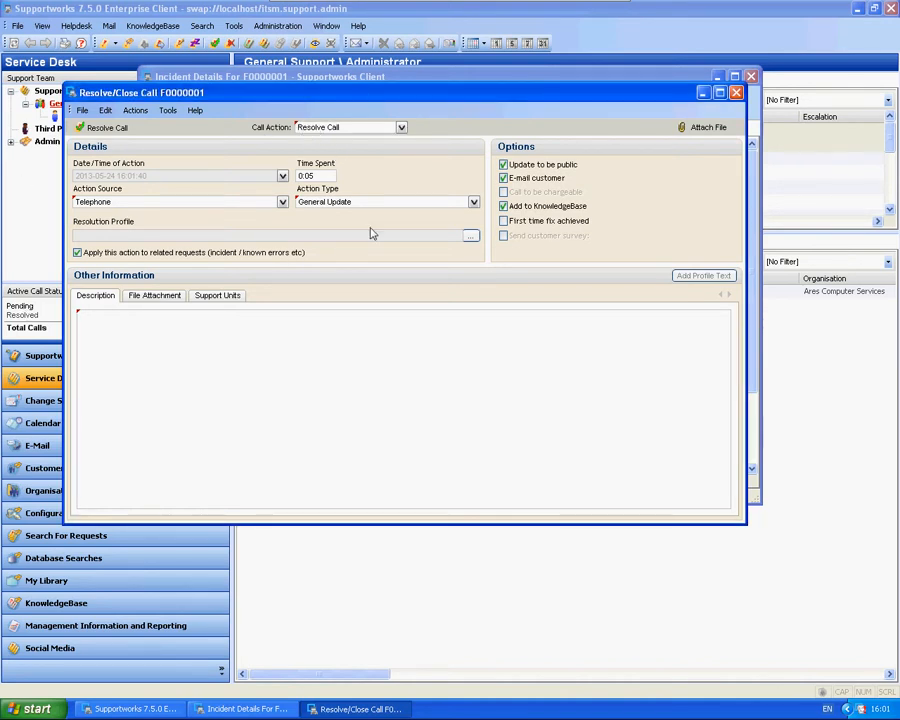
{"action": "left_click", "coordinate": [469, 238]}
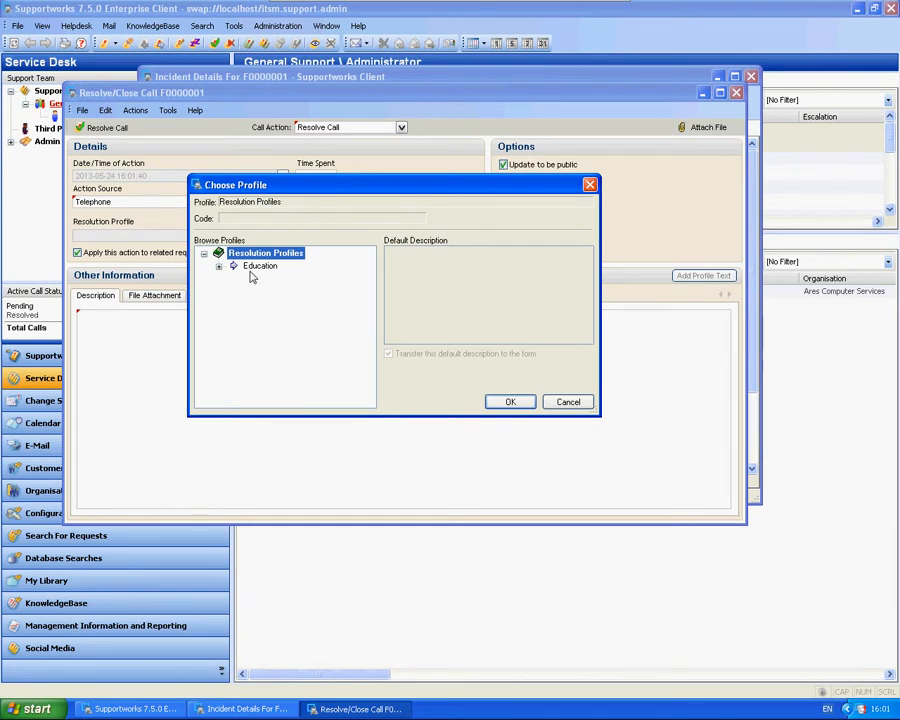
{"action": "left_click", "coordinate": [568, 401]}
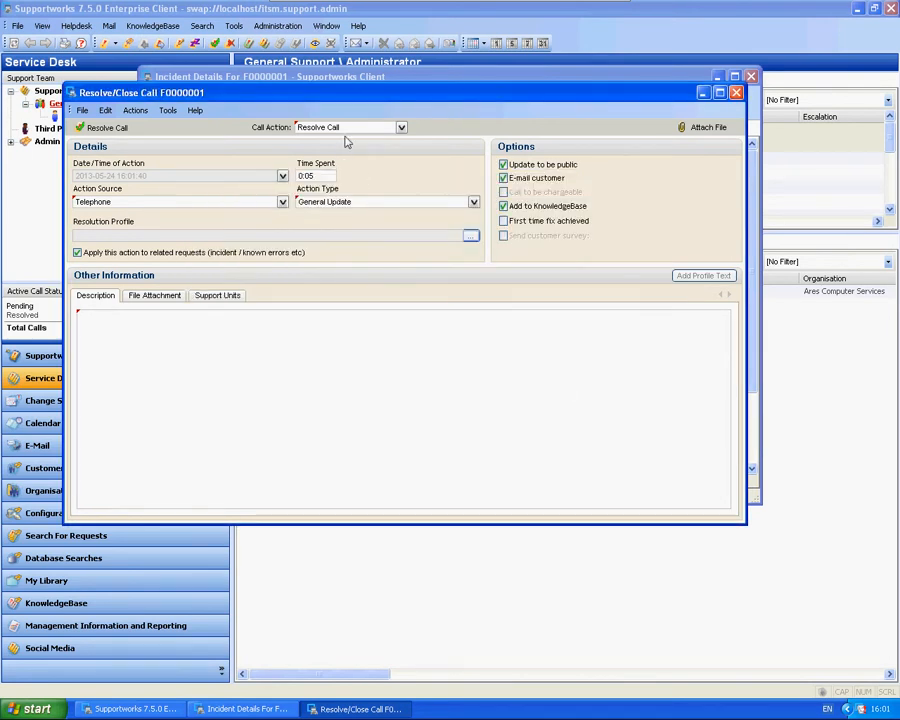
- Switch the call action to Close Call, check which resolution profiles are offered, and dismiss the profile chooser
{"action": "left_click", "coordinate": [401, 129]}
{"action": "left_click", "coordinate": [330, 138]}
{"action": "left_click", "coordinate": [469, 235]}
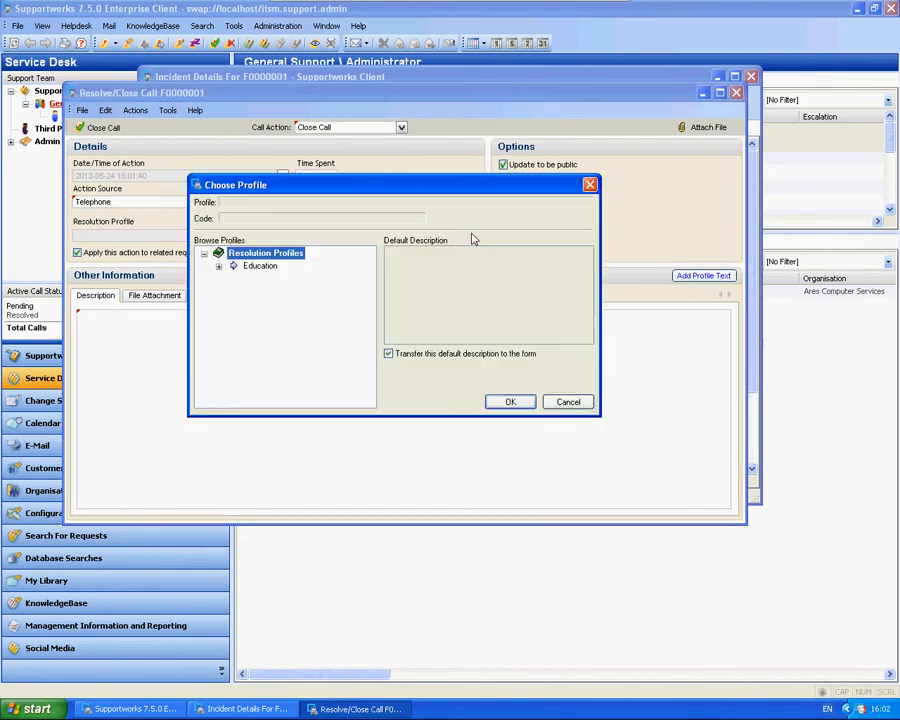
{"action": "left_click", "coordinate": [568, 401]}
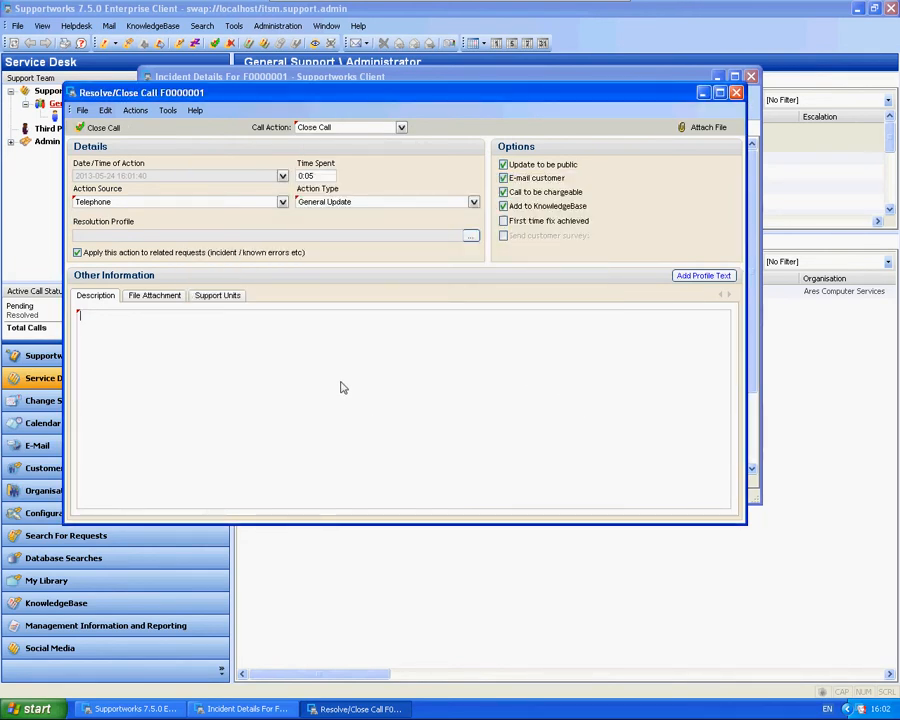